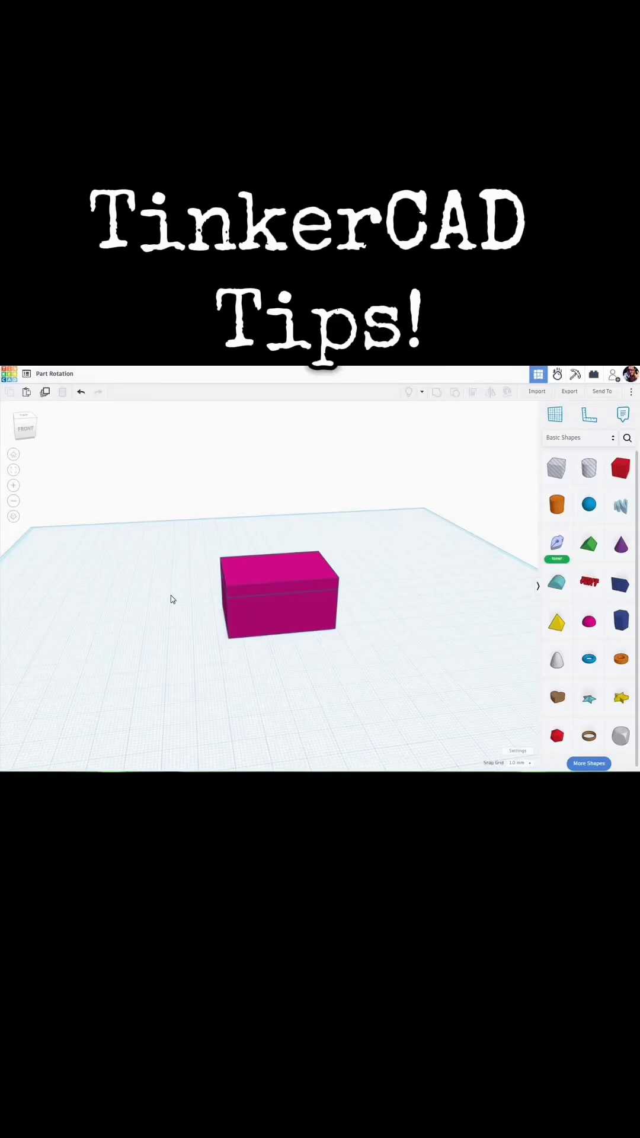
- Toggle the box lid's transparency to examine the box interior and the hinges at the back
right_click_drag(182, 609, 230, 600)
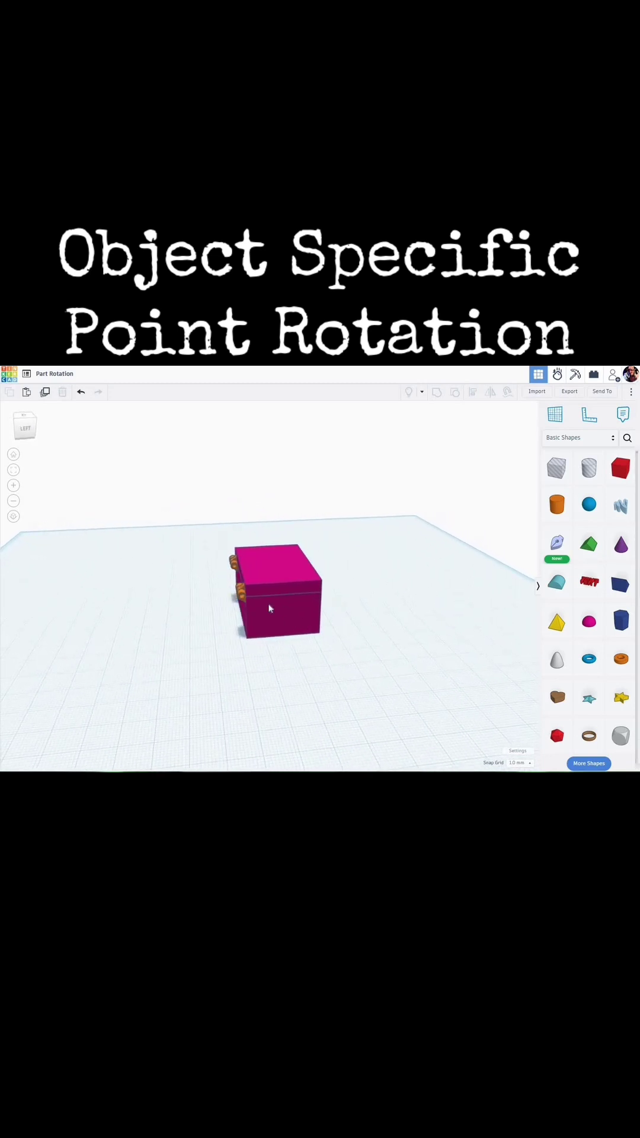
scroll(230, 599, "up", 5)
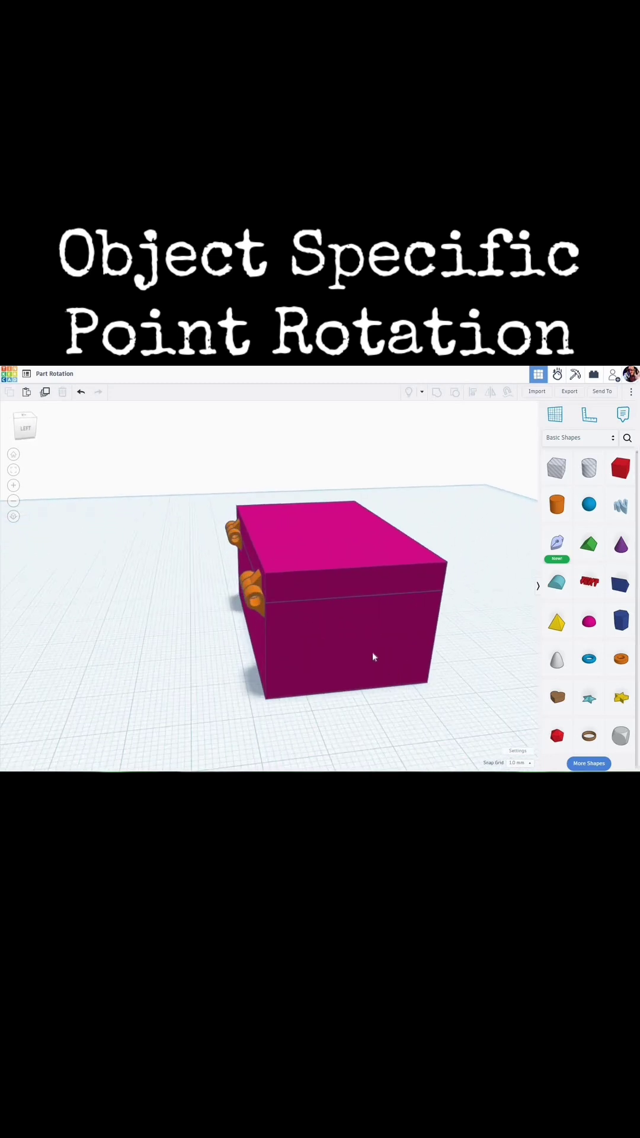
left_click(339, 543)
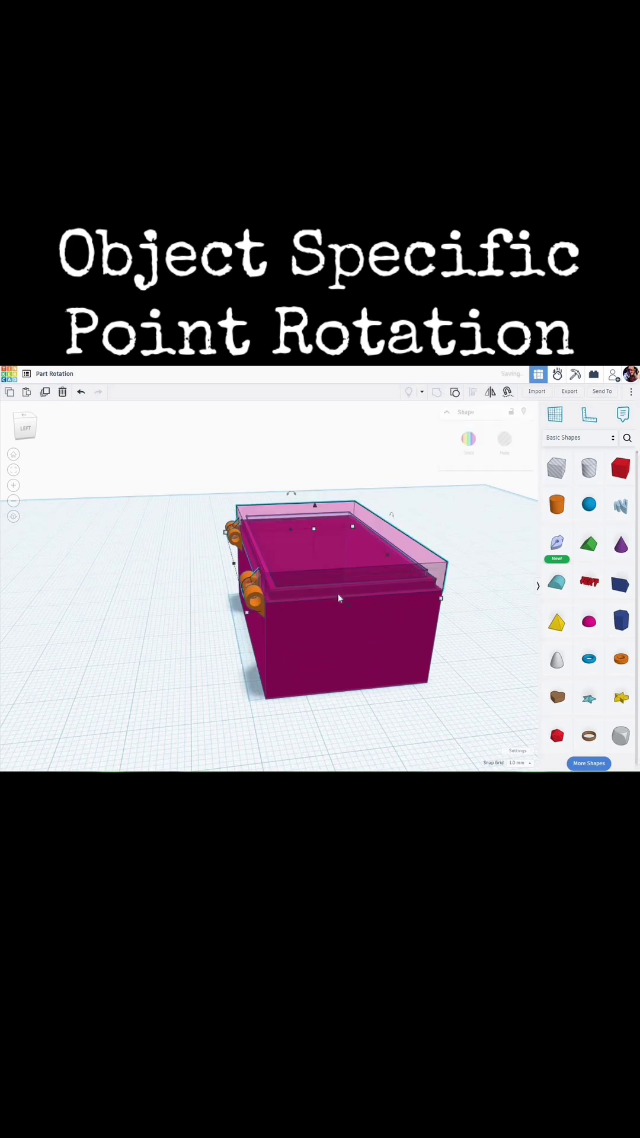
mouse_move(301, 608)
right_mouse_down()
mouse_move(343, 600)
mouse_move(304, 594)
mouse_move(314, 607)
right_mouse_up()
key("t")
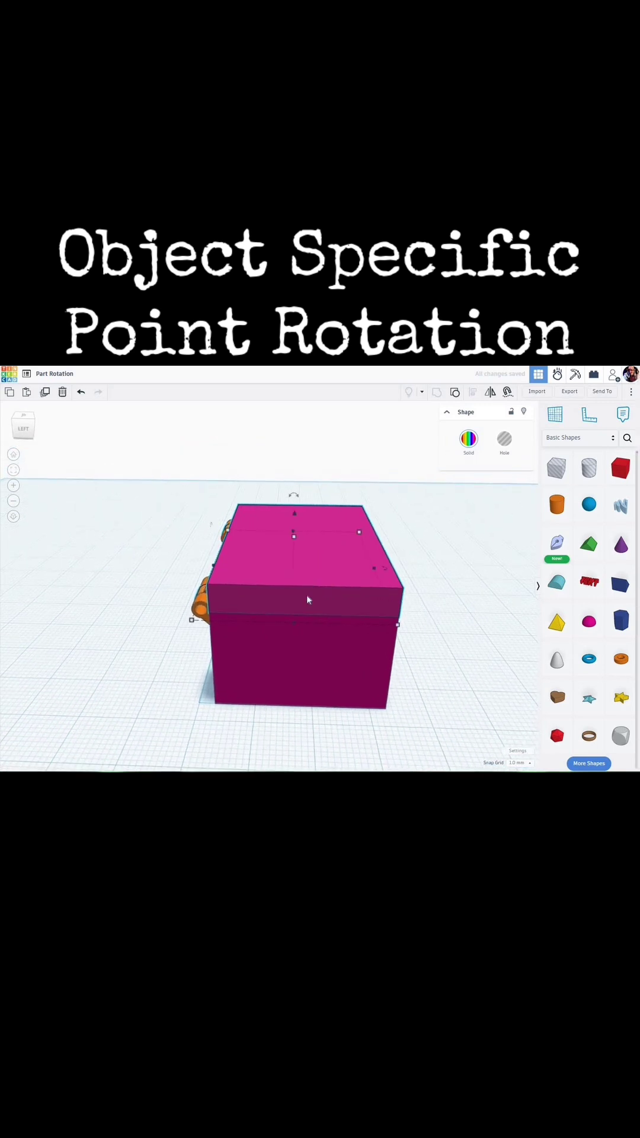
scroll(307, 600, "down", 5)
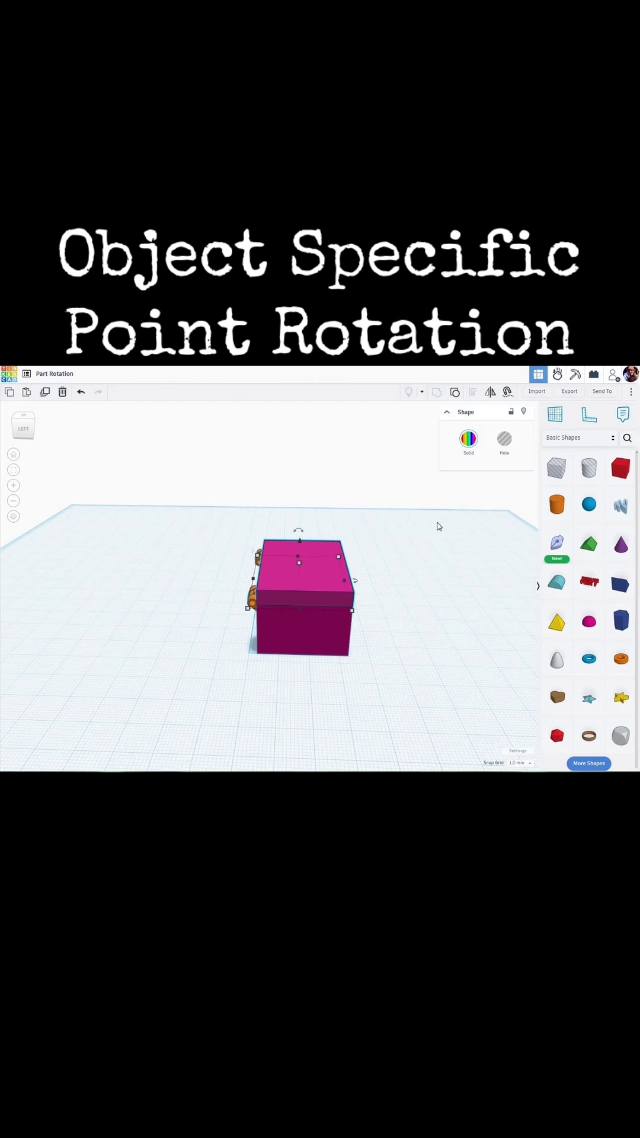
scroll(443, 536, "up", 2)
key("Escape")
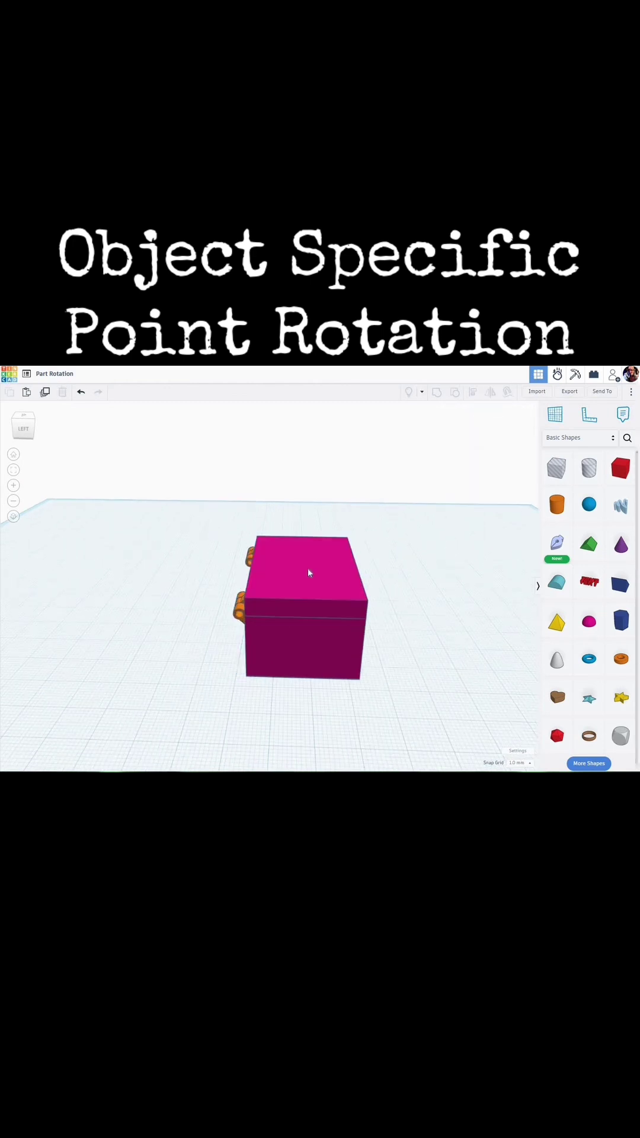
- Try rotating the lid 90° about its own centre, return it to 0° and deselect it
left_click(307, 556)
left_click_drag(300, 529, 304, 457)
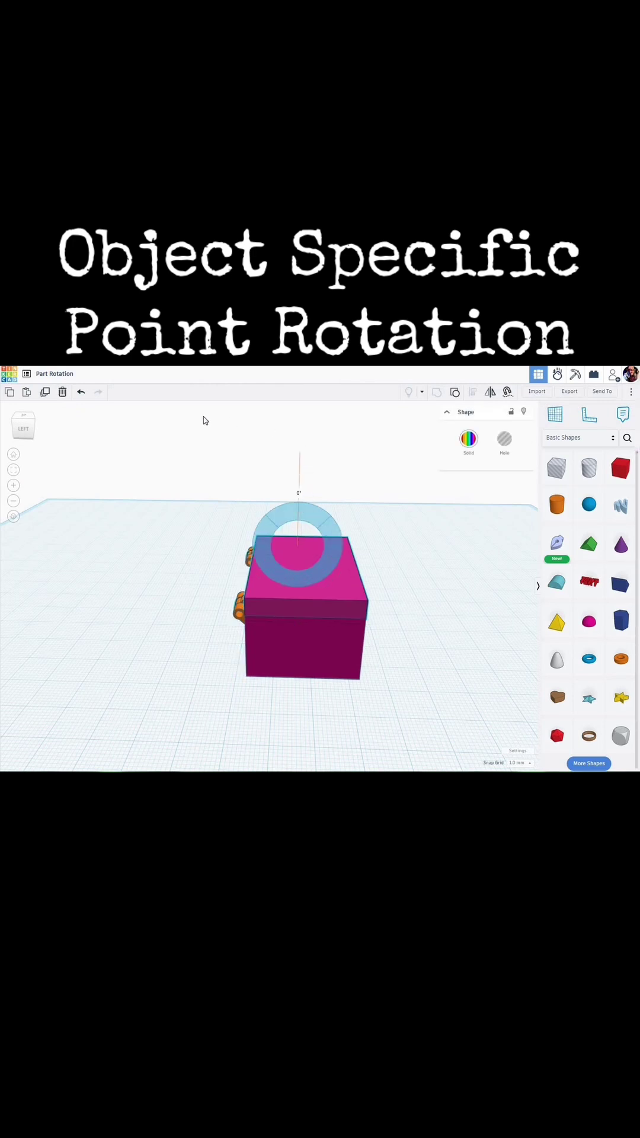
left_click_drag(203, 420, 110, 452)
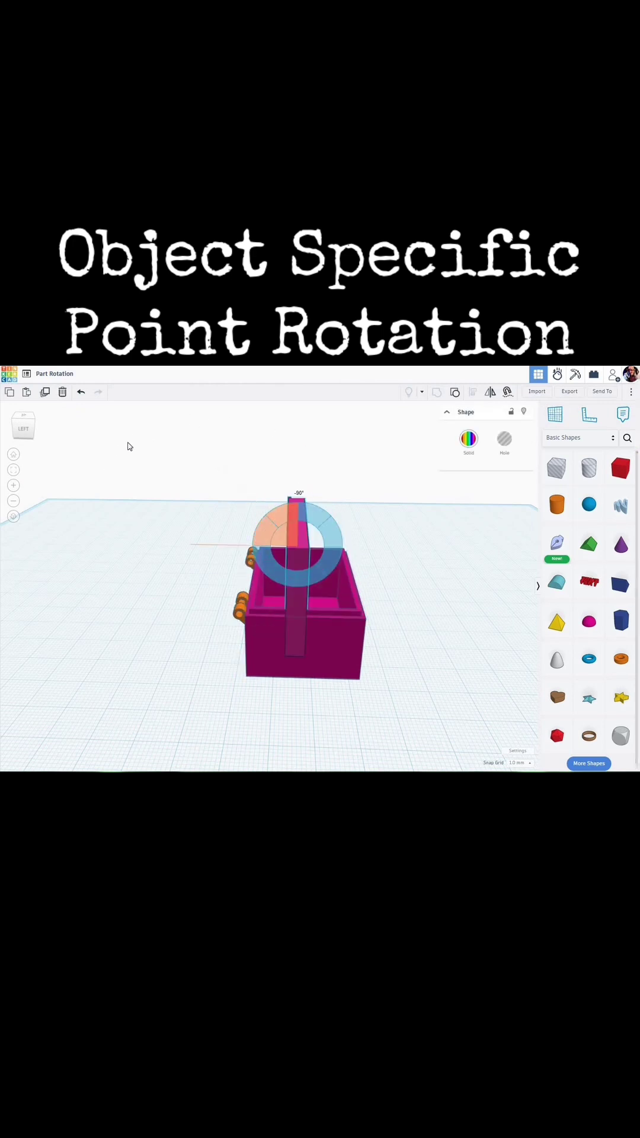
left_click_drag(132, 447, 121, 443)
left_click_drag(83, 485, 83, 492)
left_click_drag(148, 453, 225, 458)
left_click_drag(285, 476, 289, 478)
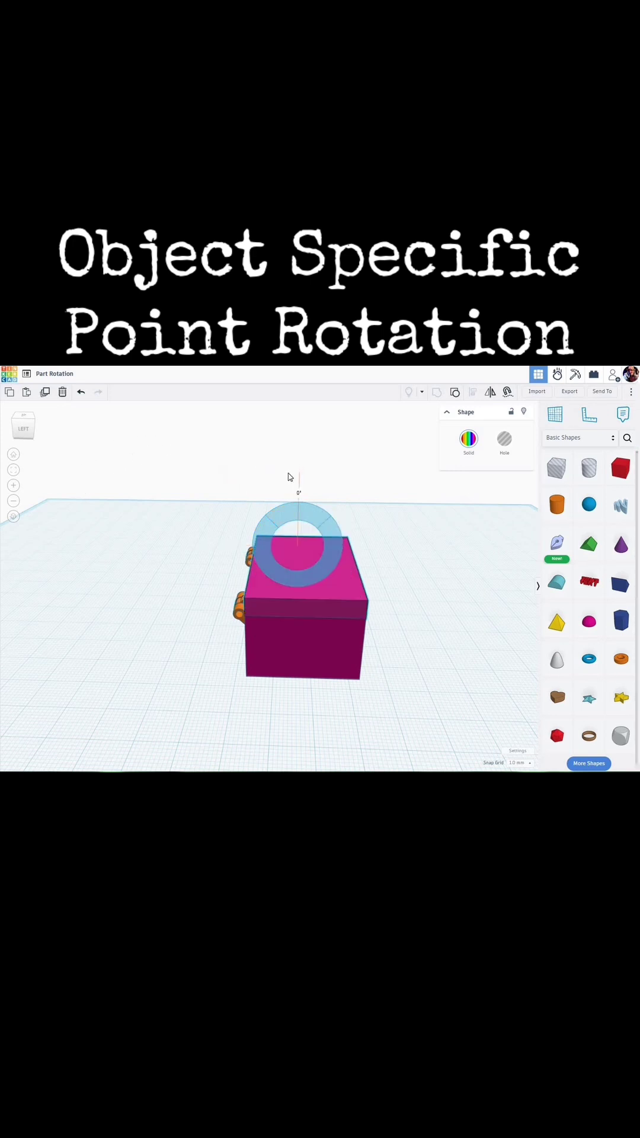
left_click_drag(198, 492, 196, 522)
left_click(195, 551)
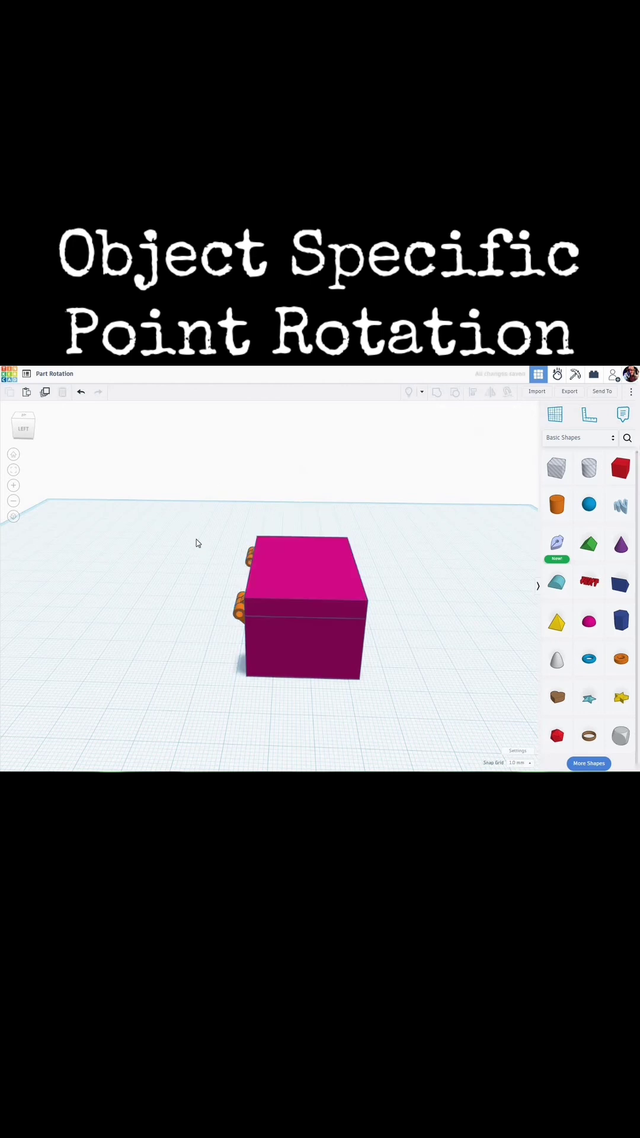
- Place a cylinder hole on the workplane beside the hinged side of the box and scale it uniformly to 2 mm wide
right_click_drag(197, 543, 212, 543)
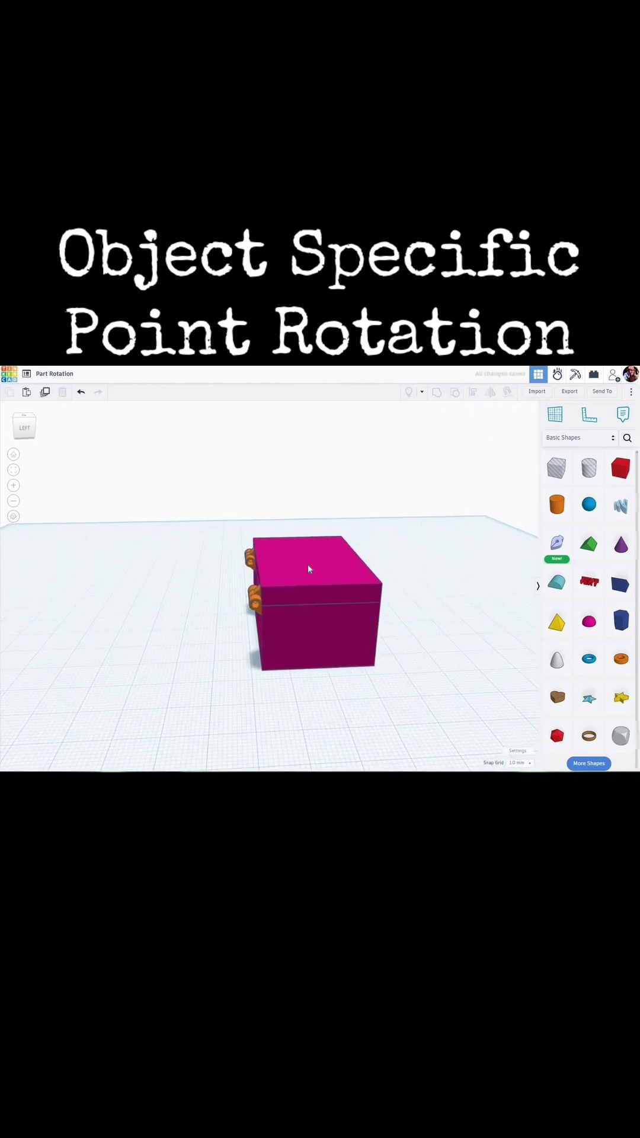
scroll(248, 600, "up", 2)
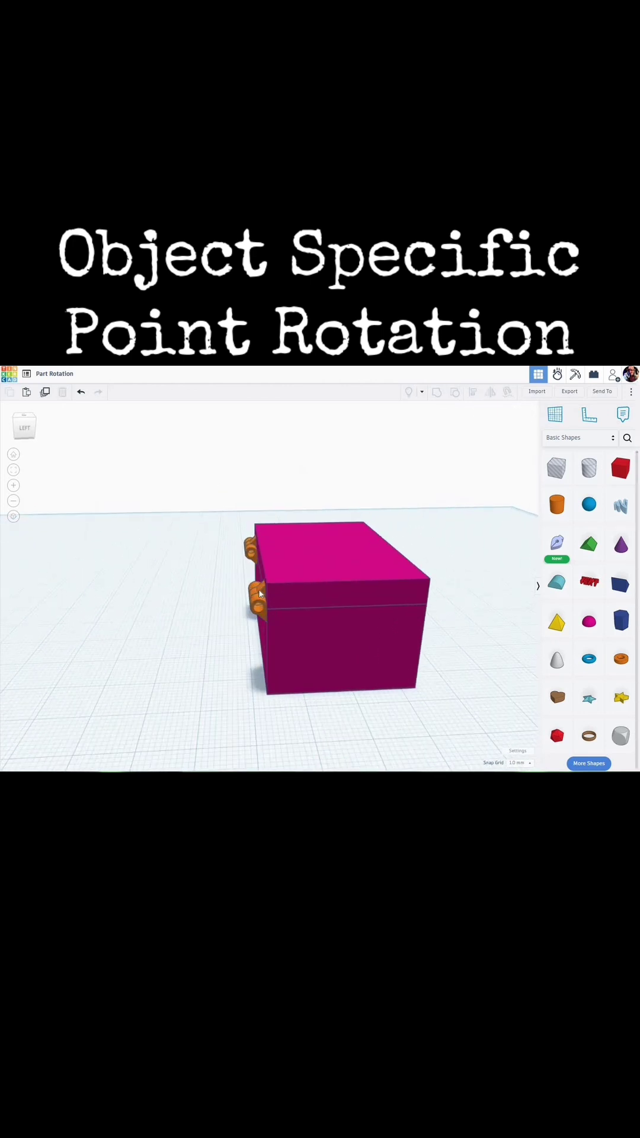
right_click_drag(260, 610, 274, 606)
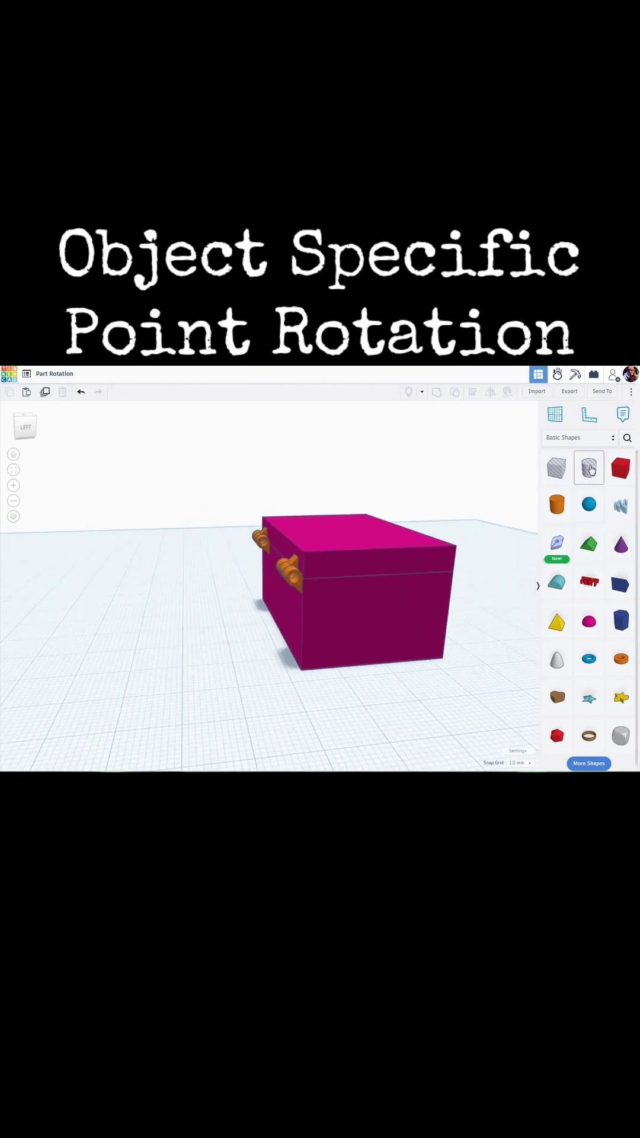
left_click_drag(589, 471, 241, 715)
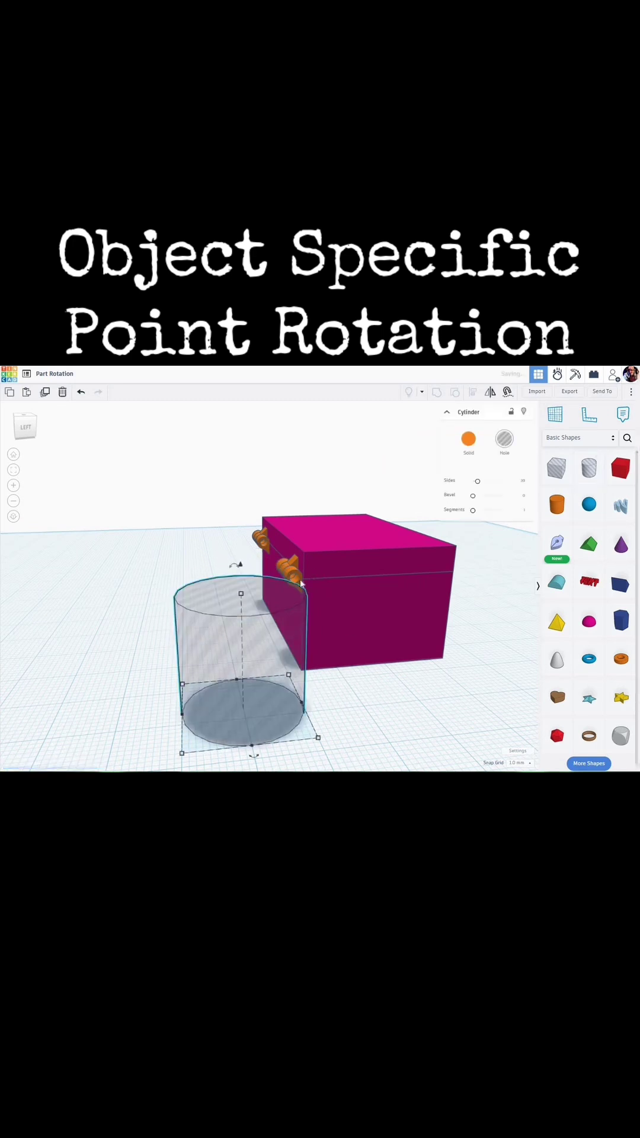
scroll(297, 579, "up", 4)
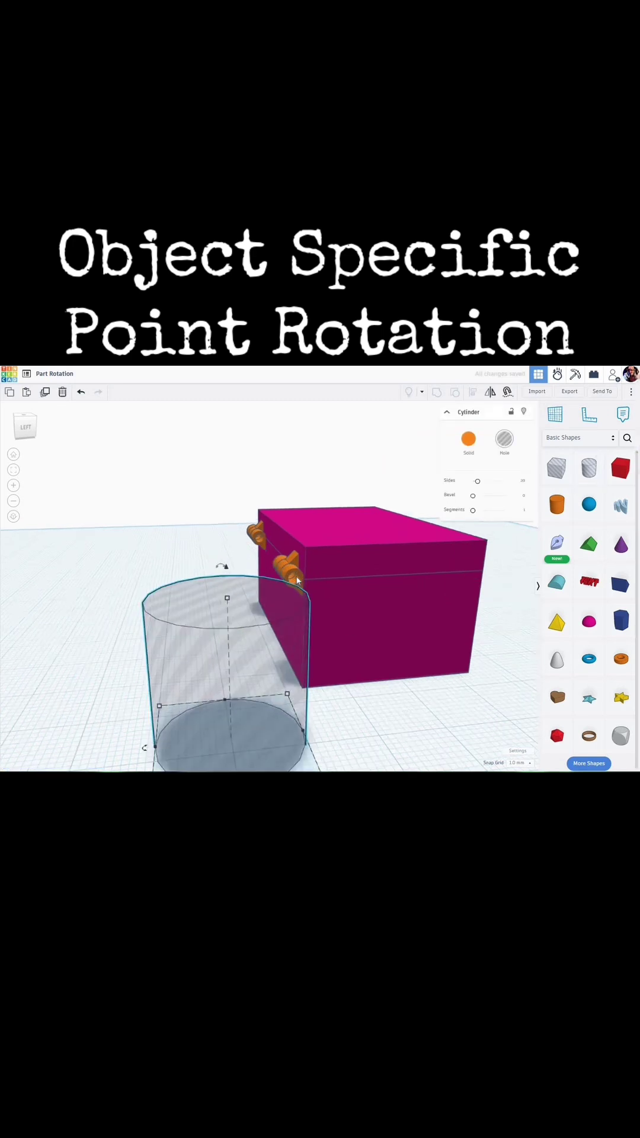
scroll(297, 580, "down", 5)
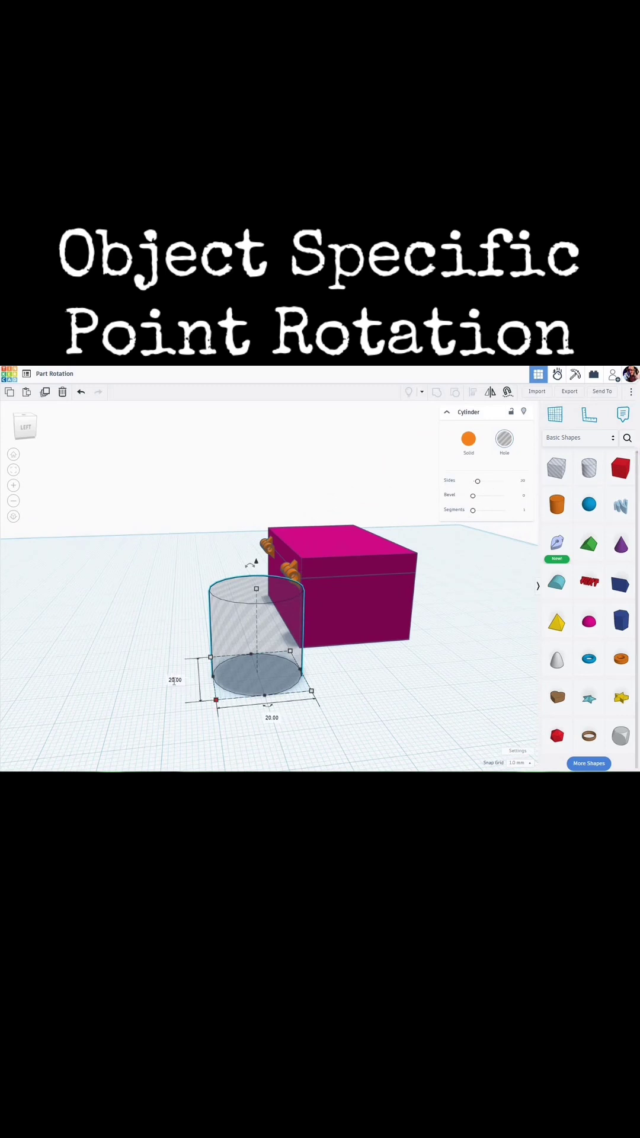
left_click(174, 680)
type("2")
key("Return")
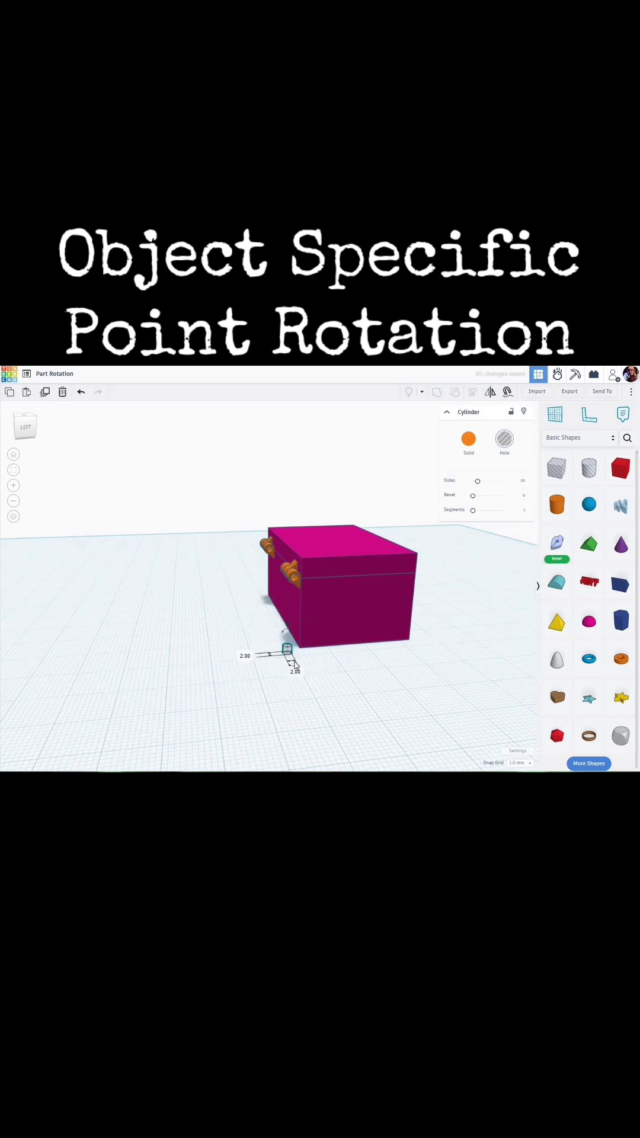
- Stretch the small cylinder hole taller and rotate it 90° so it lies parallel to the box's hinged side
scroll(287, 650, "up", 3)
left_click_drag(281, 631, 287, 540)
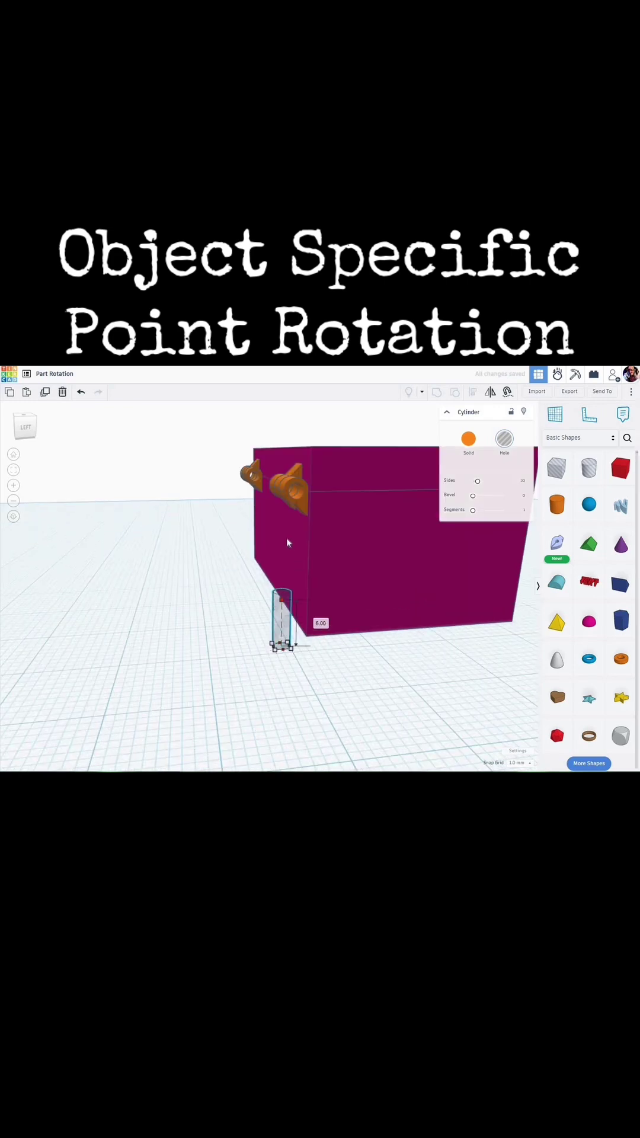
right_click_drag(226, 647, 345, 578)
left_click_drag(345, 572, 418, 666)
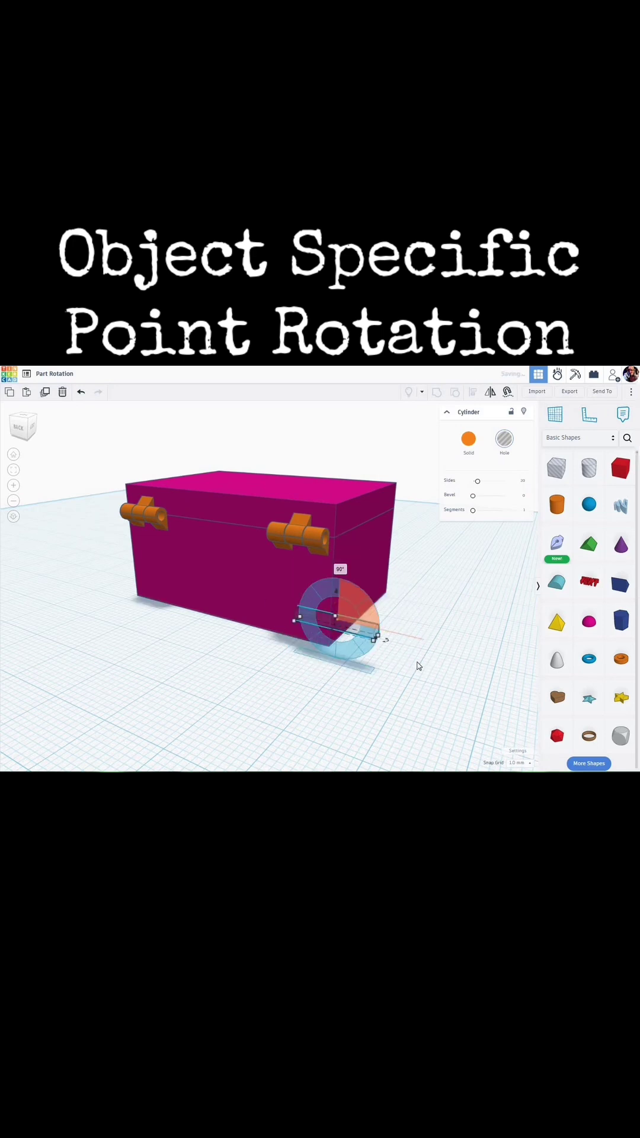
- Raise the horizontal cylinder hole 14.5 mm to hinge height, 20 mm above the workplane, and turn the snap grid off
right_click_drag(402, 670, 214, 615)
left_click_drag(218, 598, 214, 517)
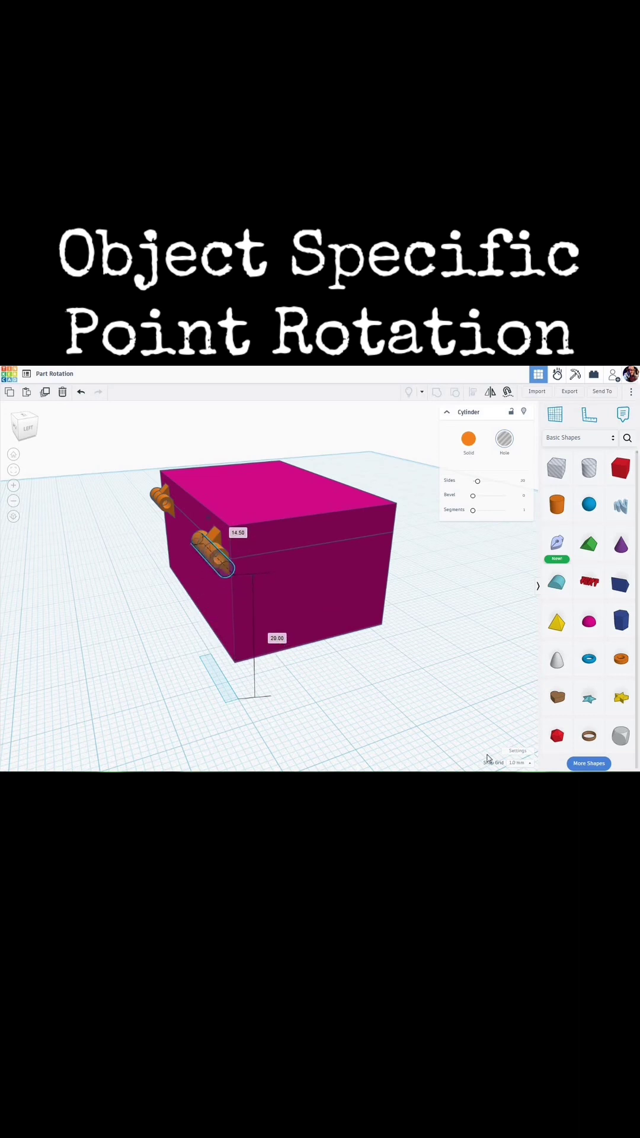
left_click(532, 764)
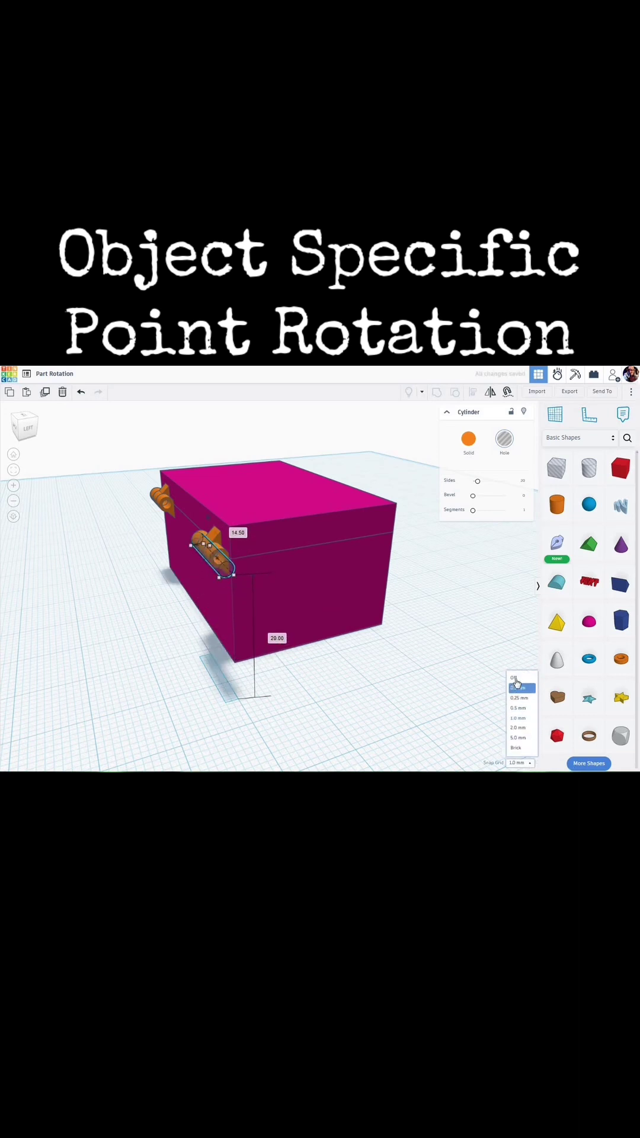
- Nudge the cylinder hole sideways and adjust its height to line it up with the bore of the nearest hinge
scroll(228, 602, "up", 5)
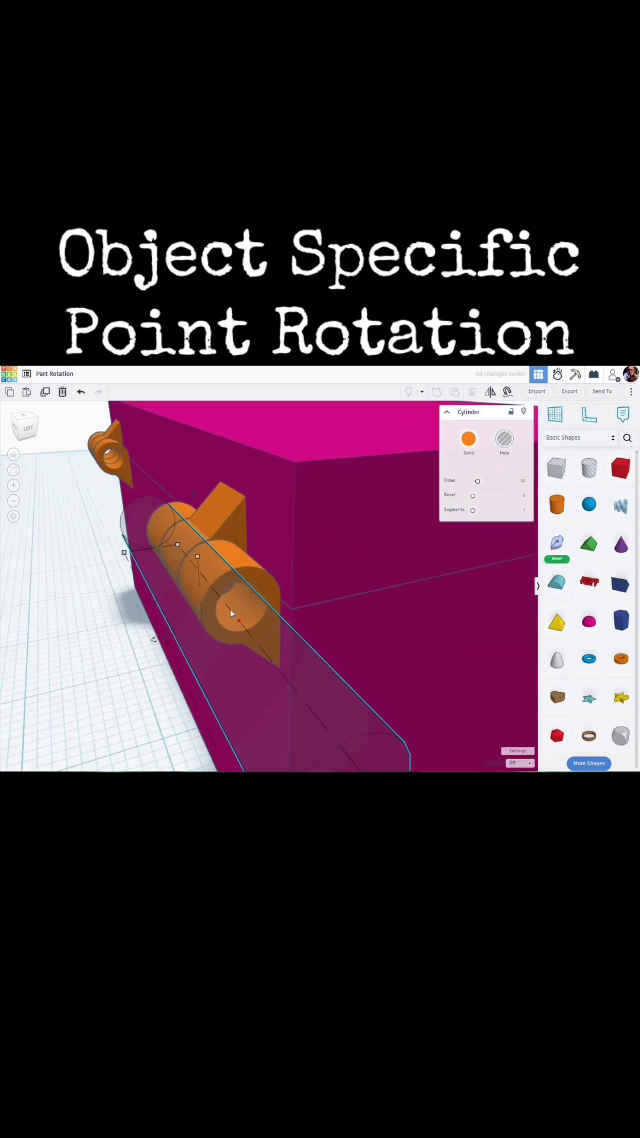
mouse_move(236, 610)
right_mouse_down()
mouse_move(230, 610)
mouse_move(241, 607)
mouse_move(236, 619)
right_mouse_up()
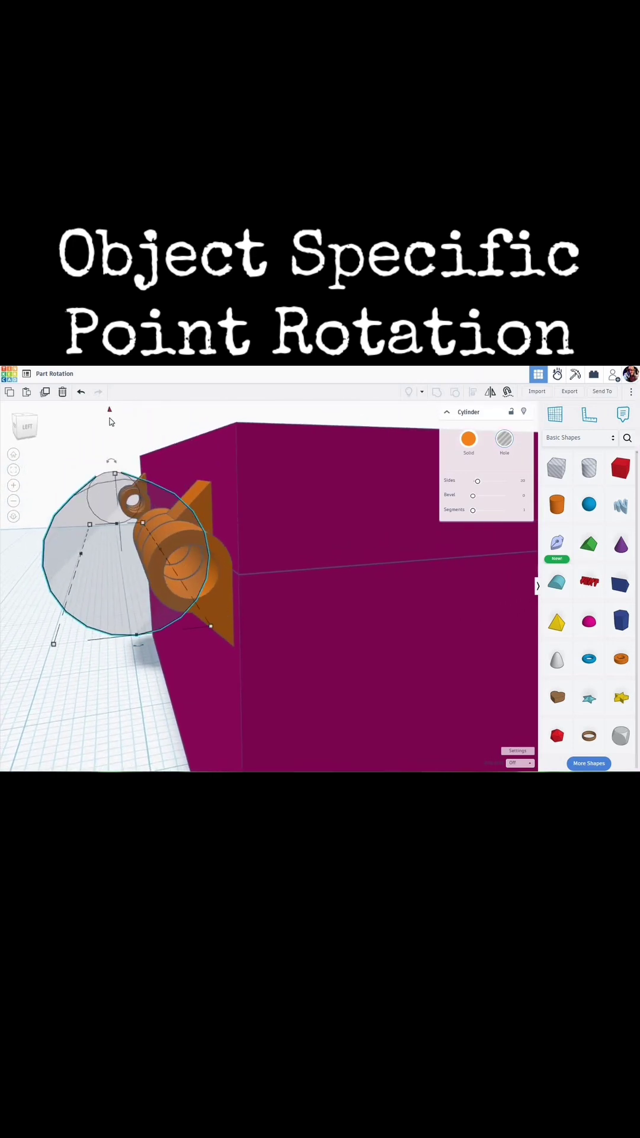
left_click_drag(110, 418, 105, 469)
key("Right")
key("Right")
key("Right")
key("Right")
key("Right")
key("Right")
key("Right")
key("Right")
key("Right")
key("Right")
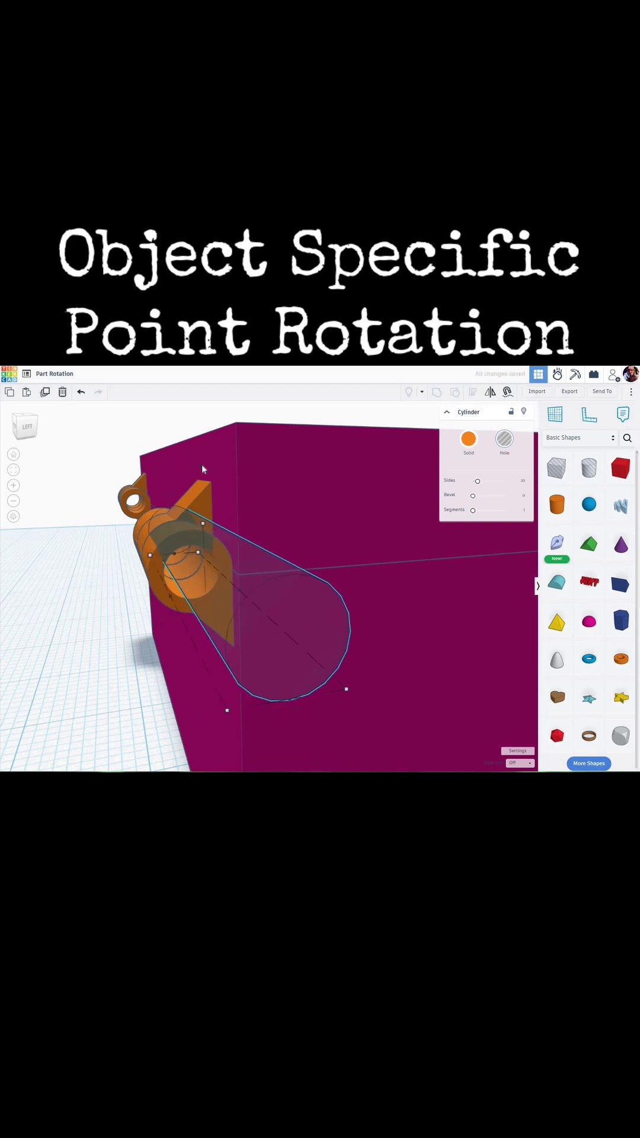
left_click_drag(199, 479, 265, 710)
right_click_drag(283, 723, 453, 708)
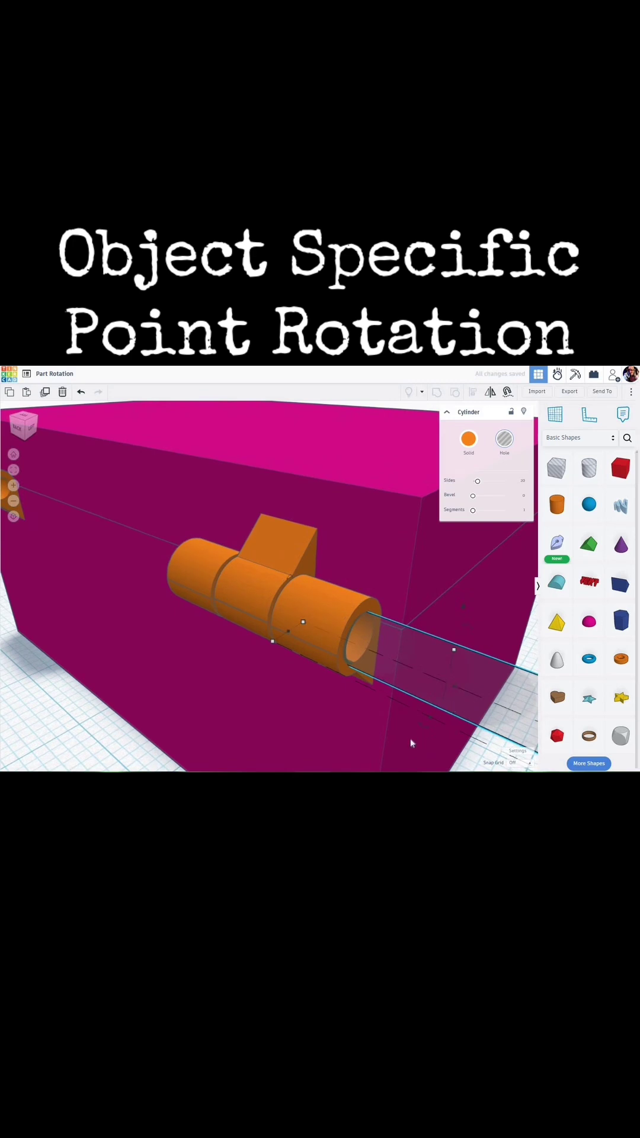
scroll(391, 753, "down", 5)
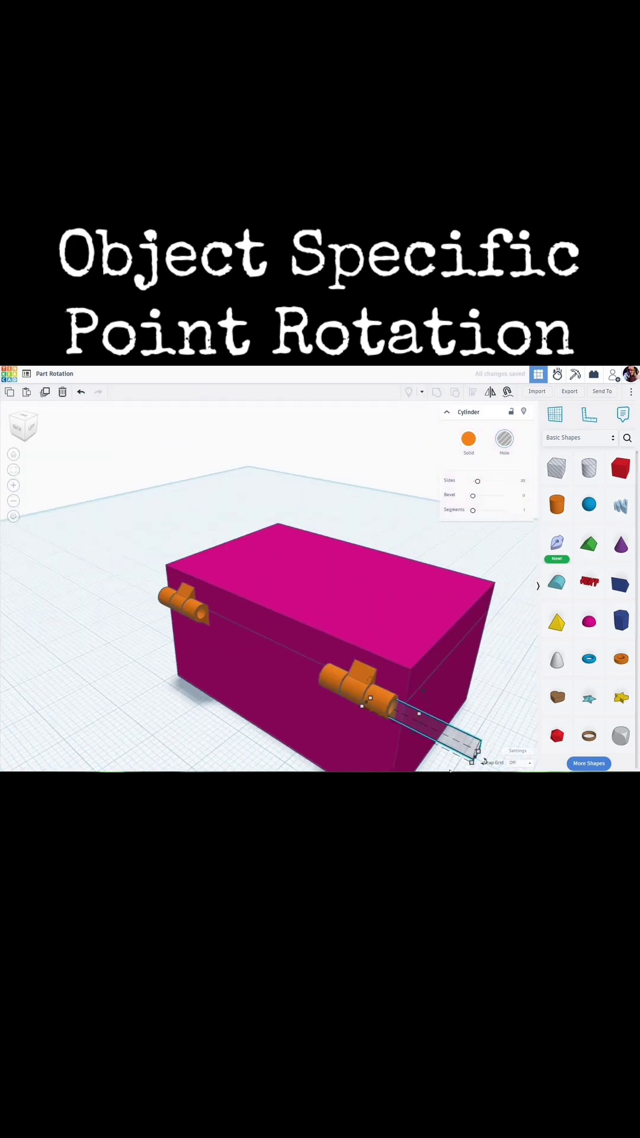
- Shift the cylinder hole along its axis until it passes through the hinge and sticks out at both ends
left_click(176, 728)
right_click_drag(178, 730, 255, 748)
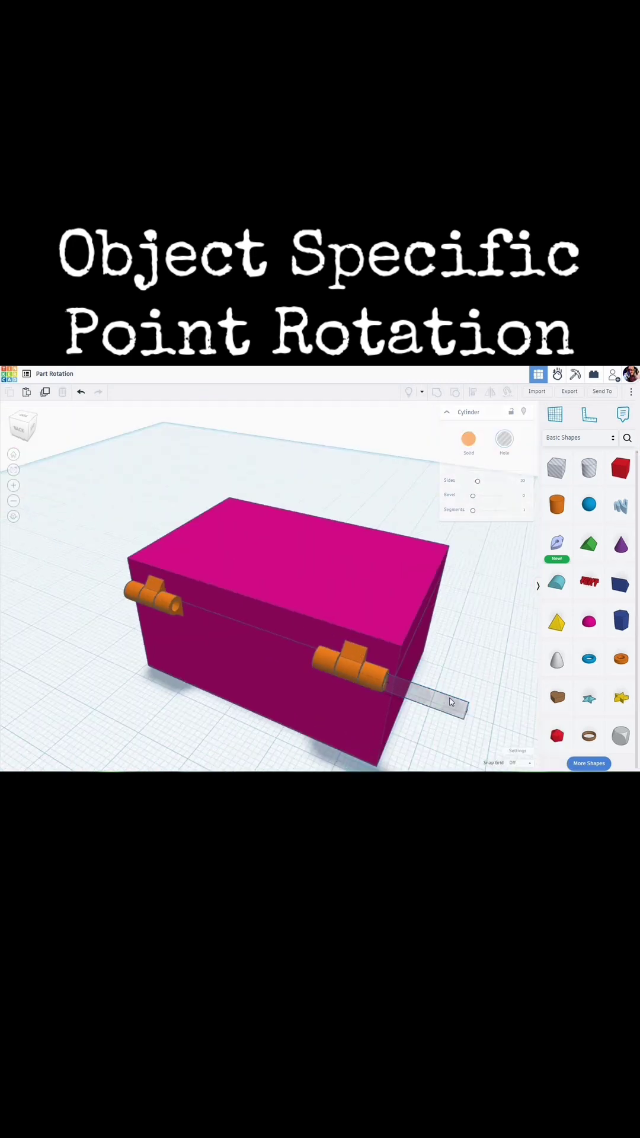
left_click(449, 701)
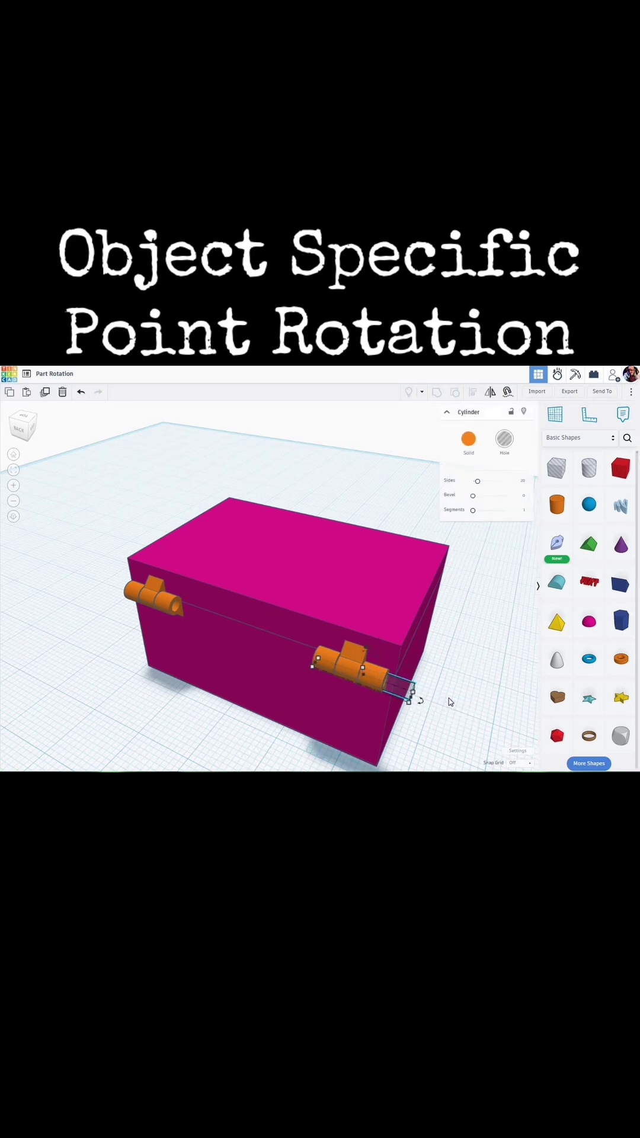
scroll(363, 721, "up", 2)
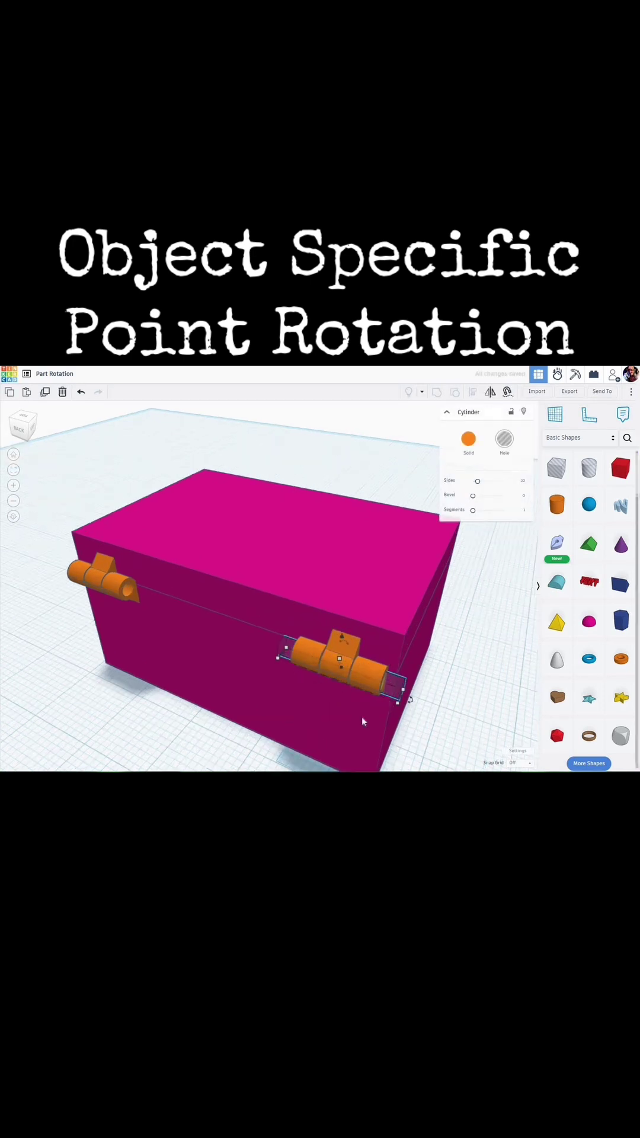
- Fine-tune the cylinder hole's sideways and vertical position so it sits concentric within the hinge bore
right_click_drag(333, 715, 173, 621)
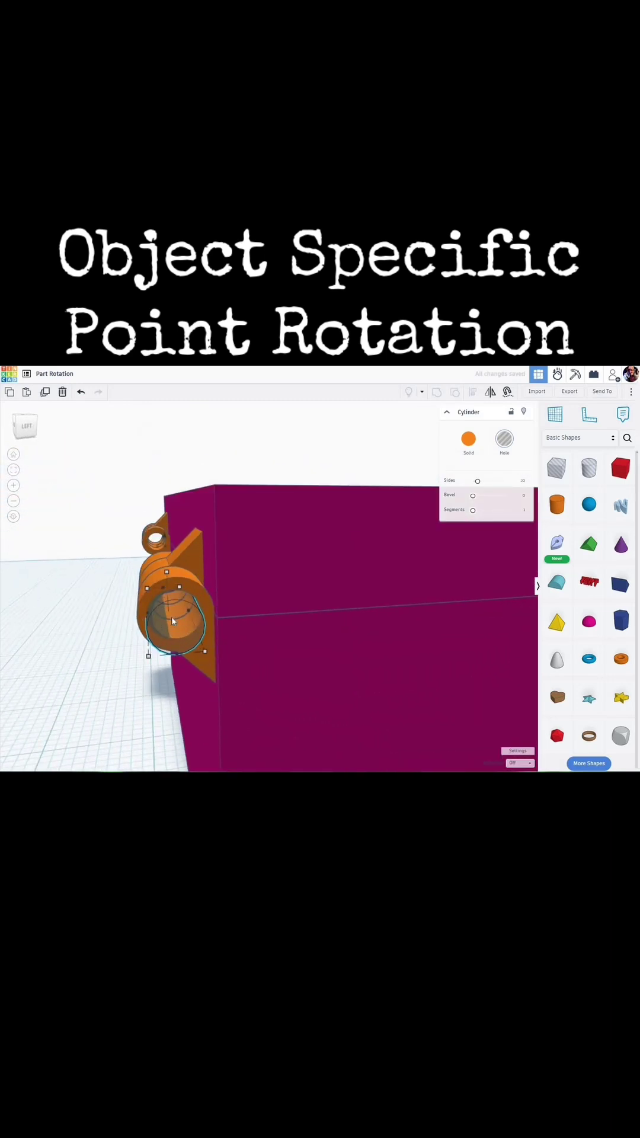
key("Right")
key("Right")
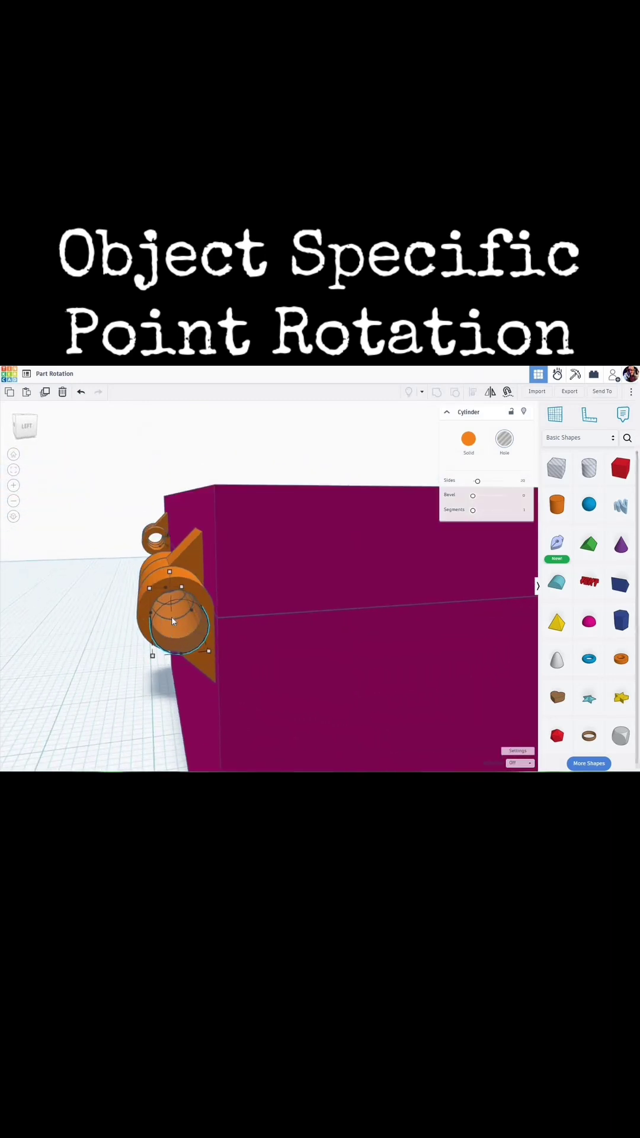
right_click_drag(173, 620, 200, 573)
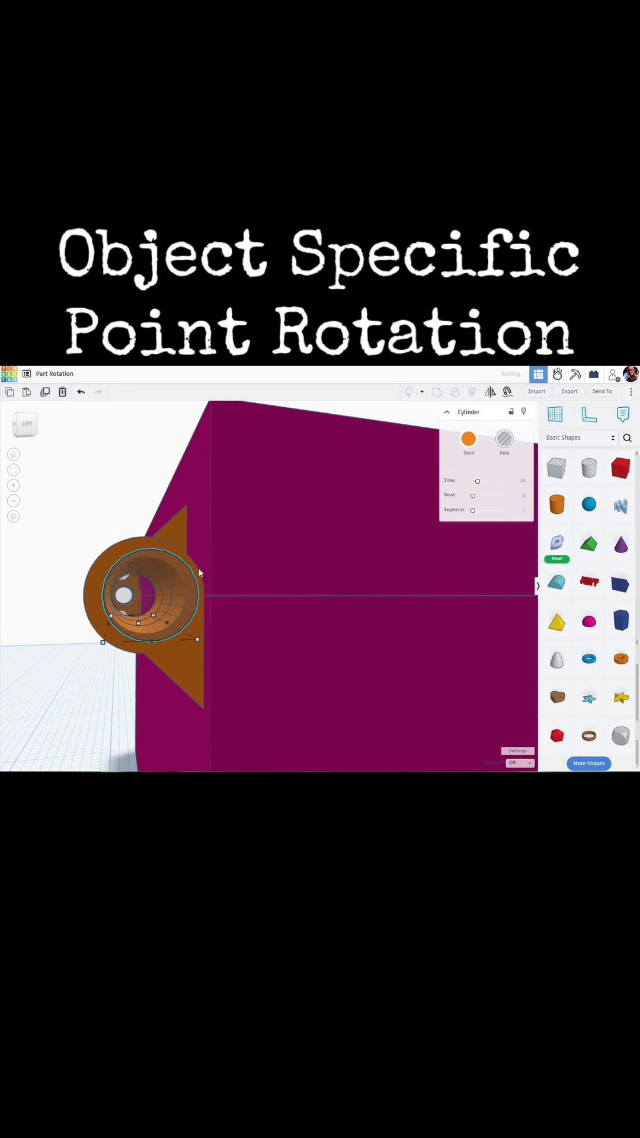
mouse_move(157, 623)
right_mouse_down()
mouse_move(163, 634)
mouse_move(151, 643)
right_mouse_up()
- Set the snap grid back to 1.0 mm with the cylinder hole still selected in the hinge
scroll(172, 636, "down", 5)
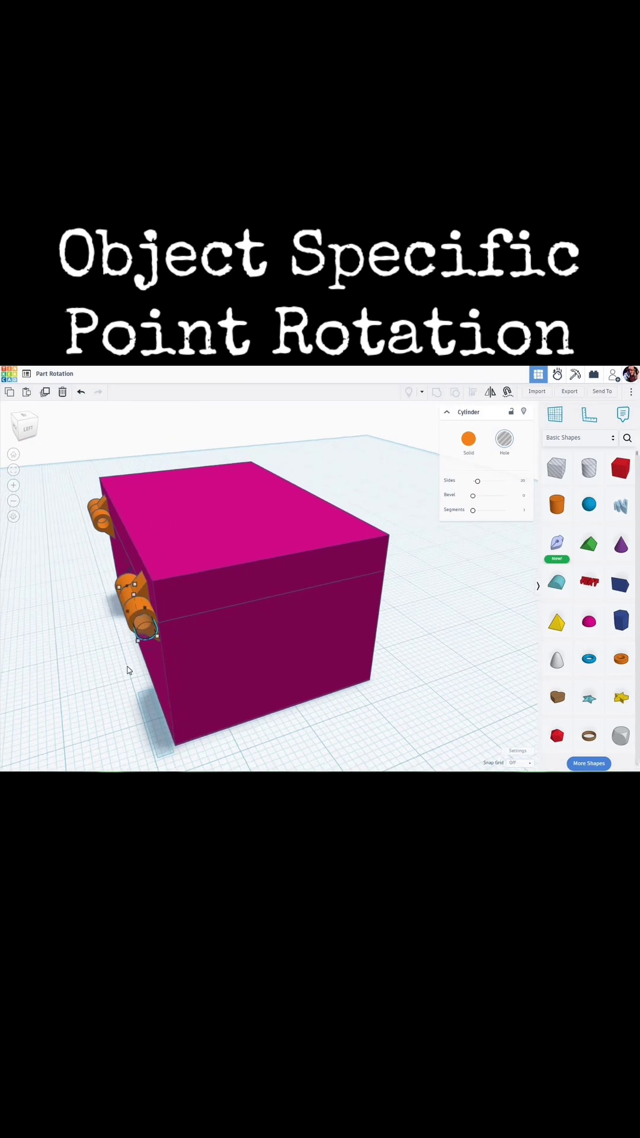
scroll(128, 670, "down", 3)
right_click_drag(175, 680, 249, 676)
left_click(531, 764)
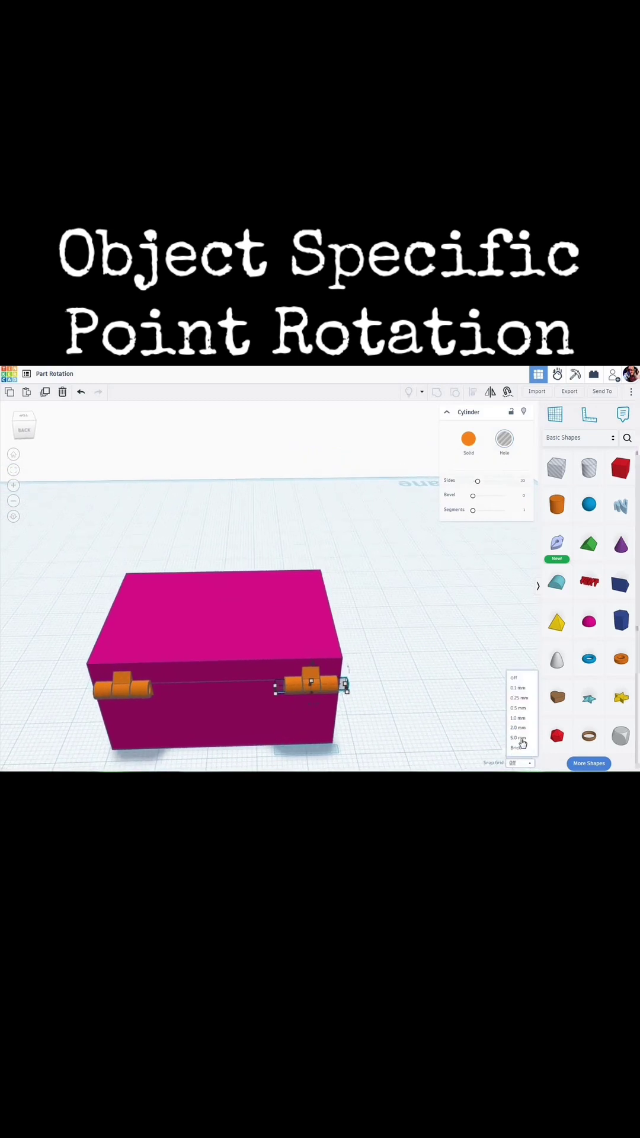
left_click(517, 719)
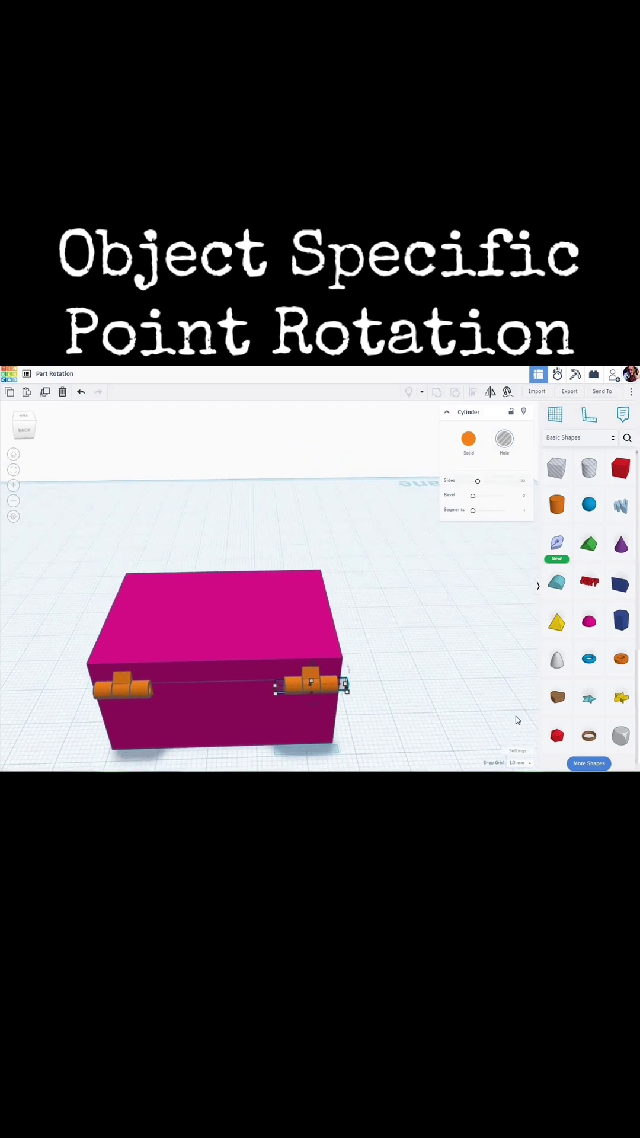
- Move the cylinder hole along its own axis, in large increments, until it is well clear of the box and hinges
key("shift+Left")
key("shift+Left")
key("shift+Left")
key("shift+Left")
key("shift+Left")
key("shift+Left")
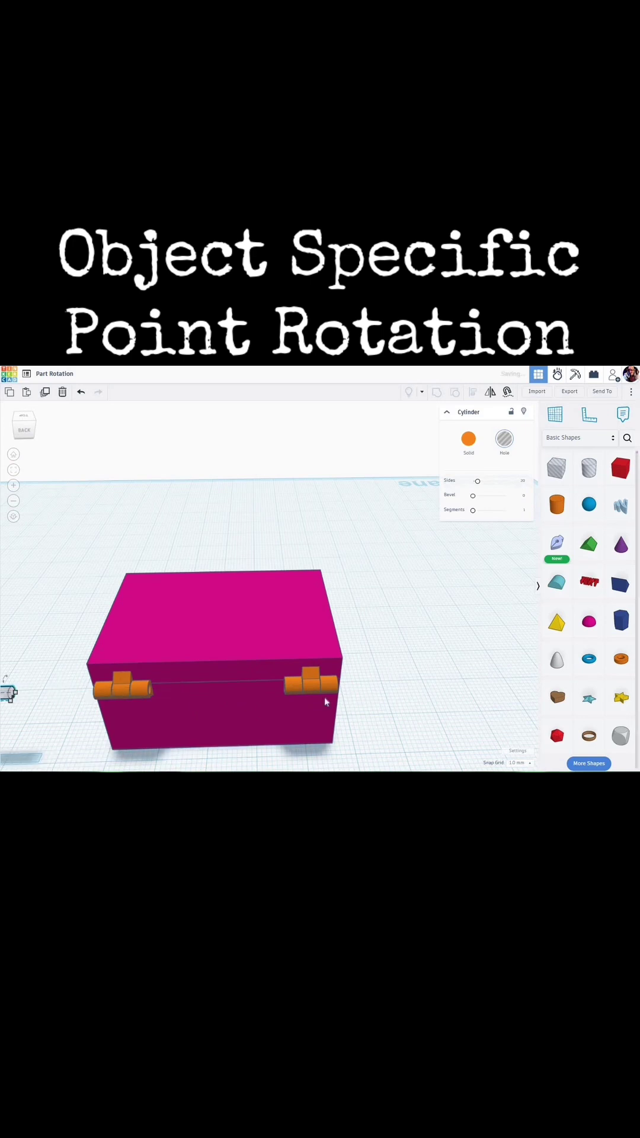
- Scale the cylinder hole up uniformly about its centre to about 17 mm in diameter
right_click_drag(325, 702, 252, 610)
scroll(99, 522, "up", 5)
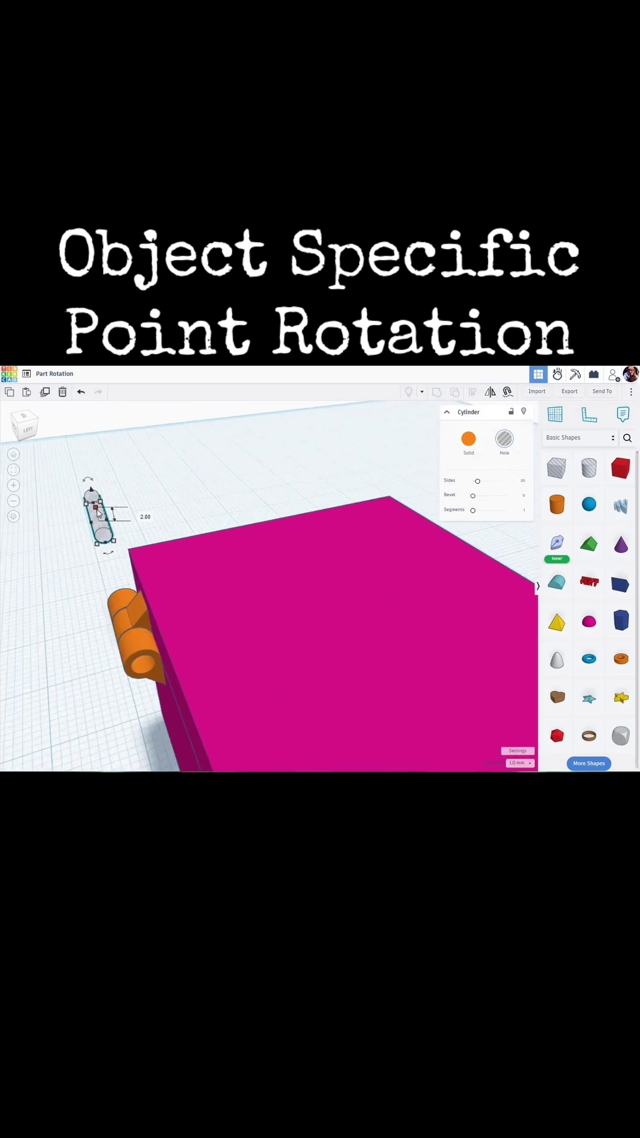
left_click_drag(97, 511, 75, 455)
scroll(69, 460, "down", 5)
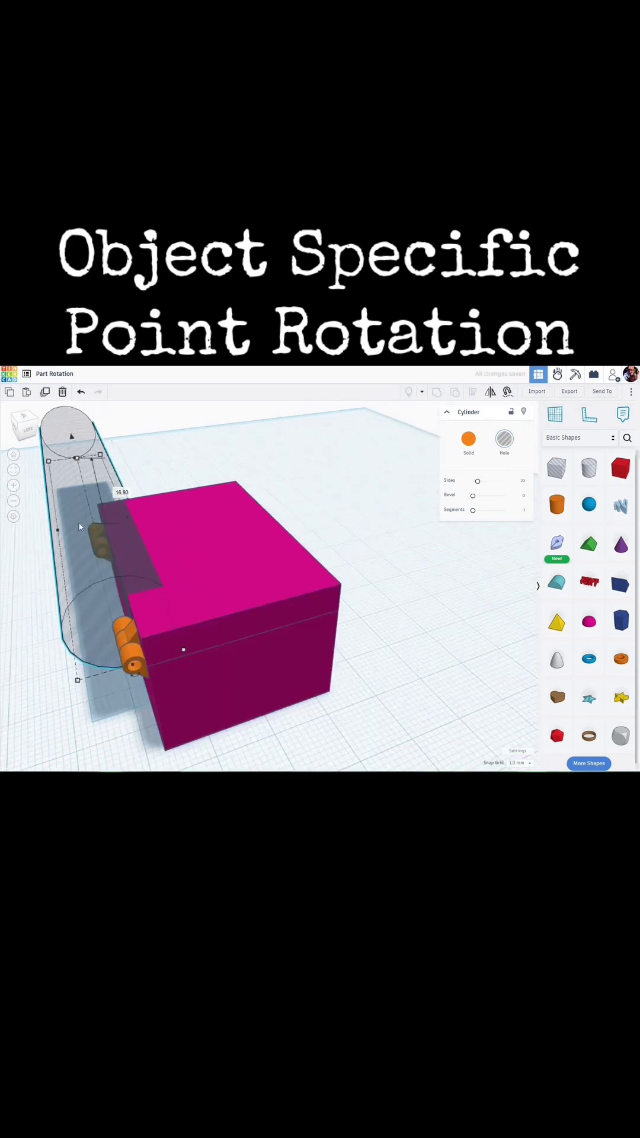
- Shorten the enlarged cylinder hole from the end nearest the box so it no longer overlaps the box
left_click_drag(107, 585, 99, 476)
right_click_drag(99, 476, 81, 462)
scroll(82, 461, "down", 3)
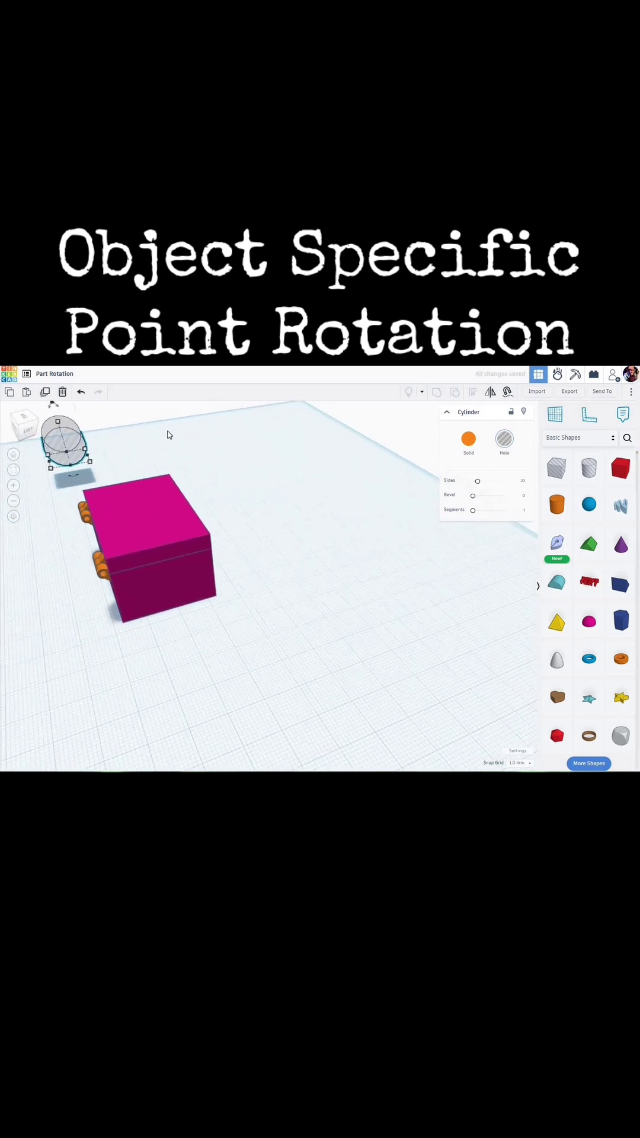
- Scale the cylinder hole uniformly about its centre to about 125 mm in diameter, larger than the whole box
middle_click_drag(274, 518, 361, 619)
right_click_drag(360, 619, 232, 527)
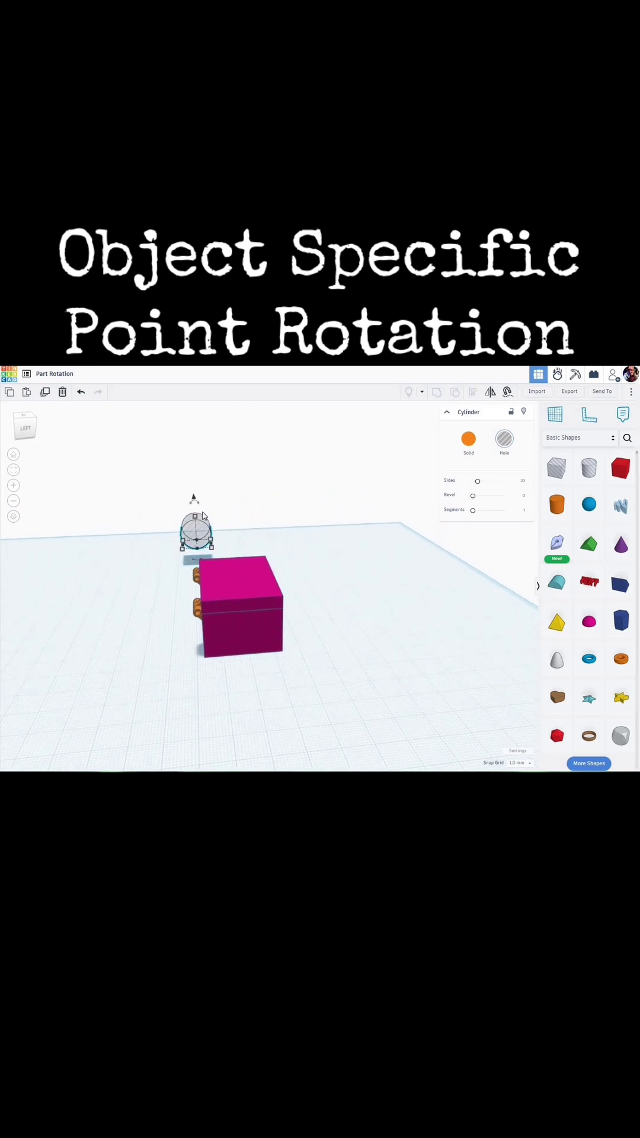
left_click_drag(196, 516, 242, 414)
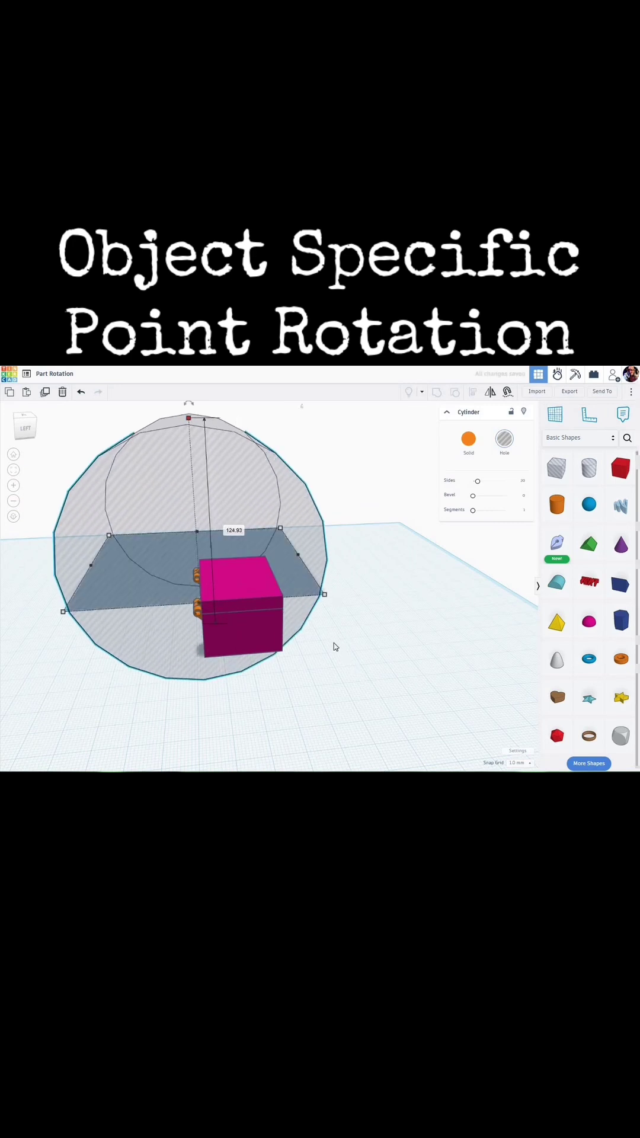
- Shorten the large cylinder hole from its near end to about 35 mm so it sits behind the box
right_click_drag(333, 643, 343, 644)
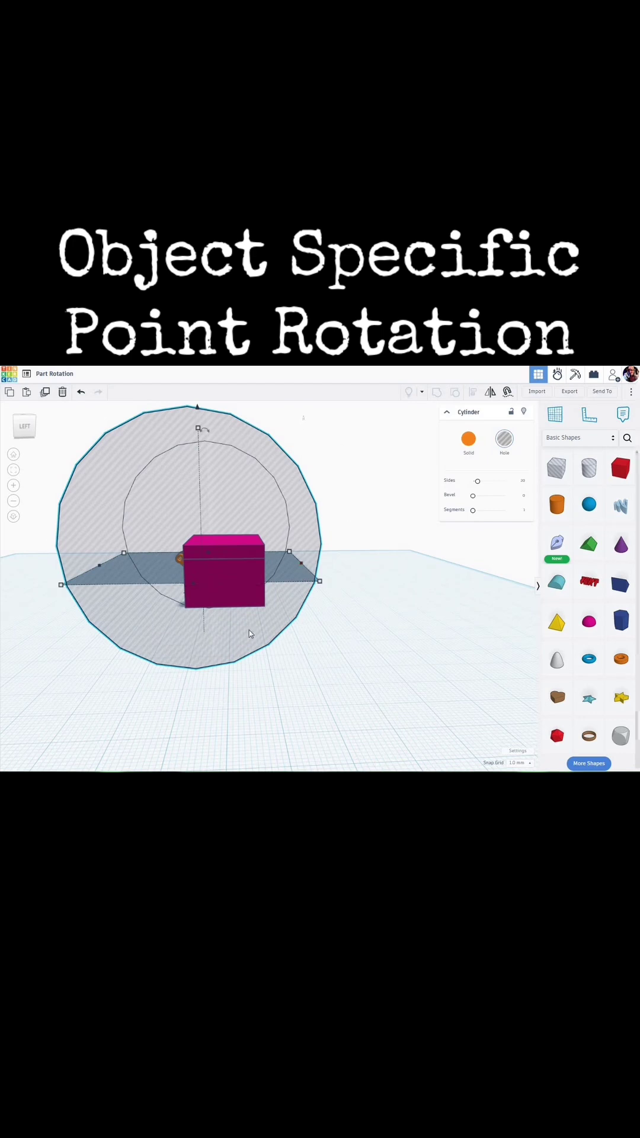
right_click_drag(364, 641, 350, 500)
left_click(349, 623)
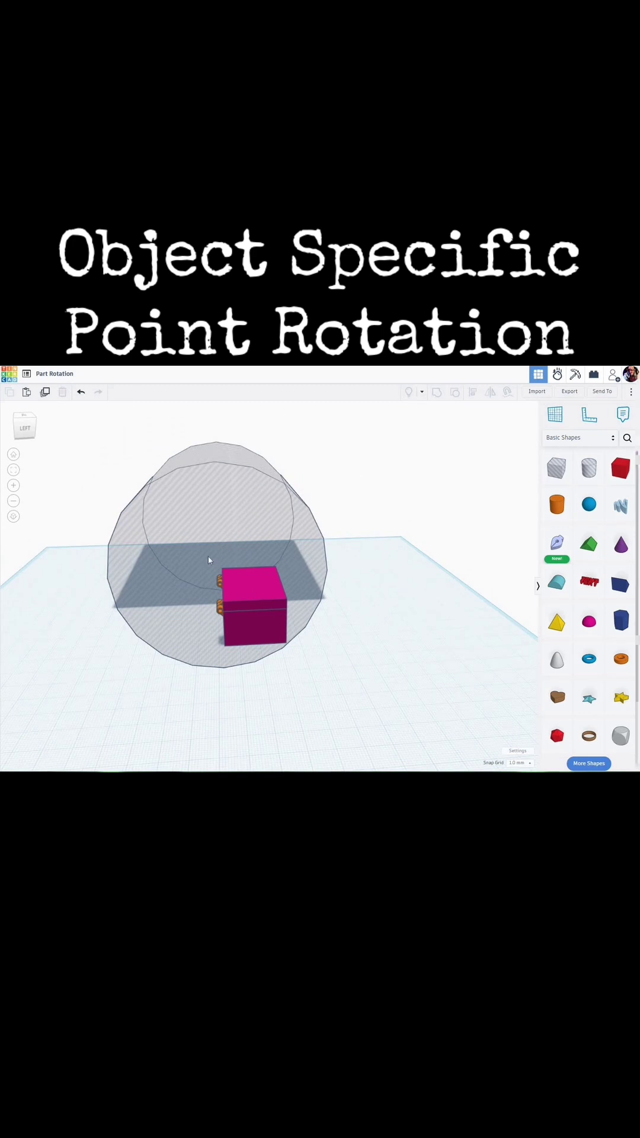
left_click(219, 649)
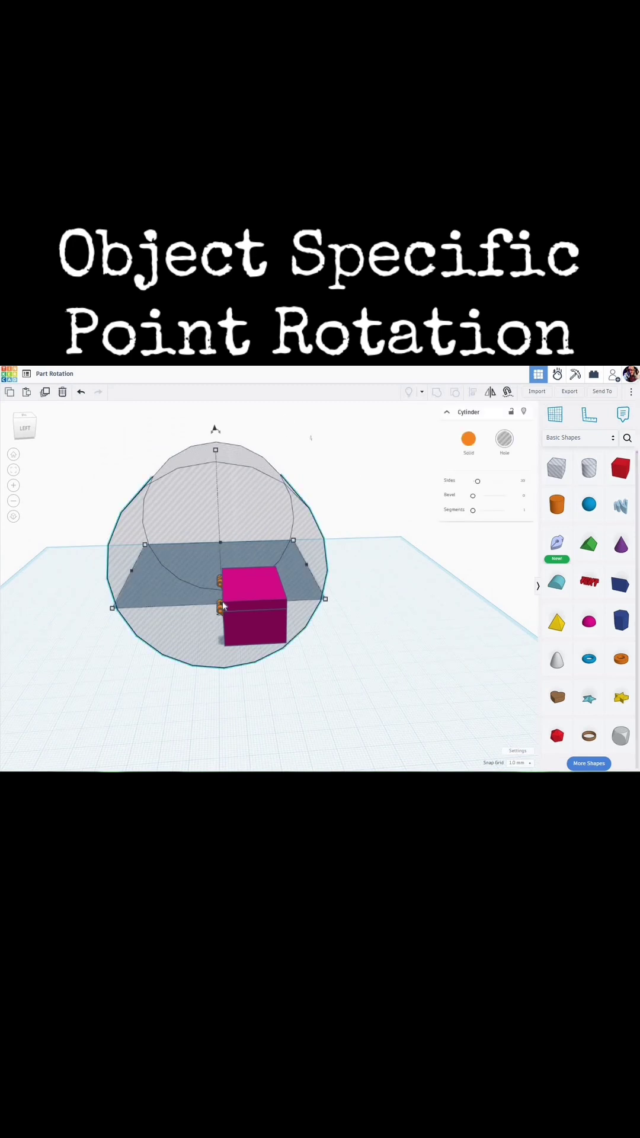
left_click_drag(219, 605, 254, 482)
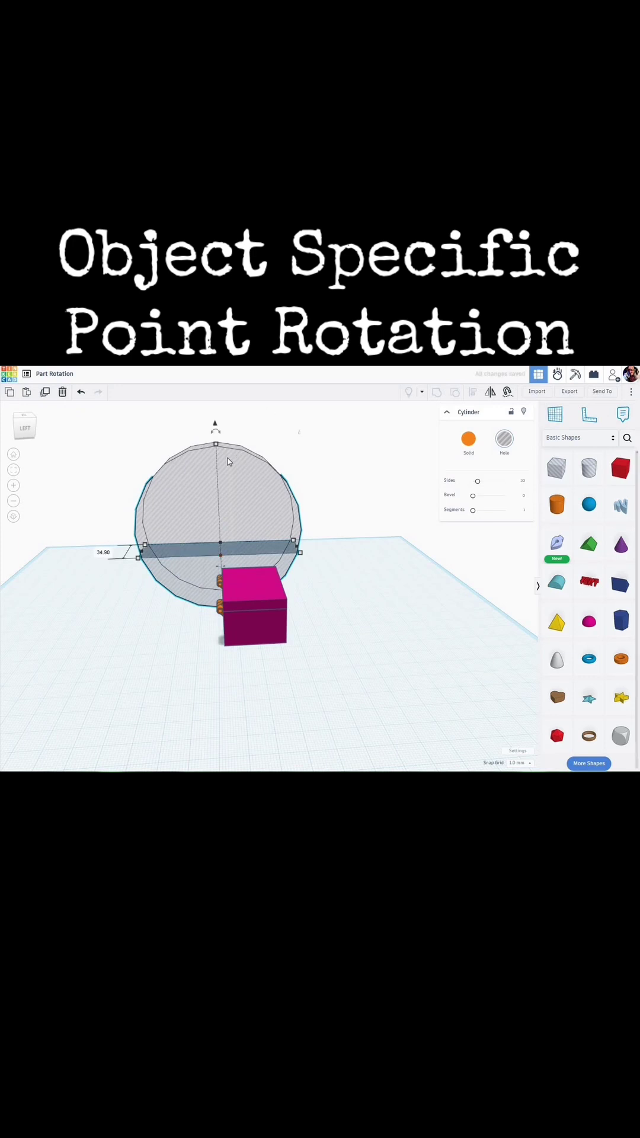
- Select the lid together with the large cylinder hole and rotate both 90° about the cylinder's axis to open the lid upright
left_click(251, 593, "shift")
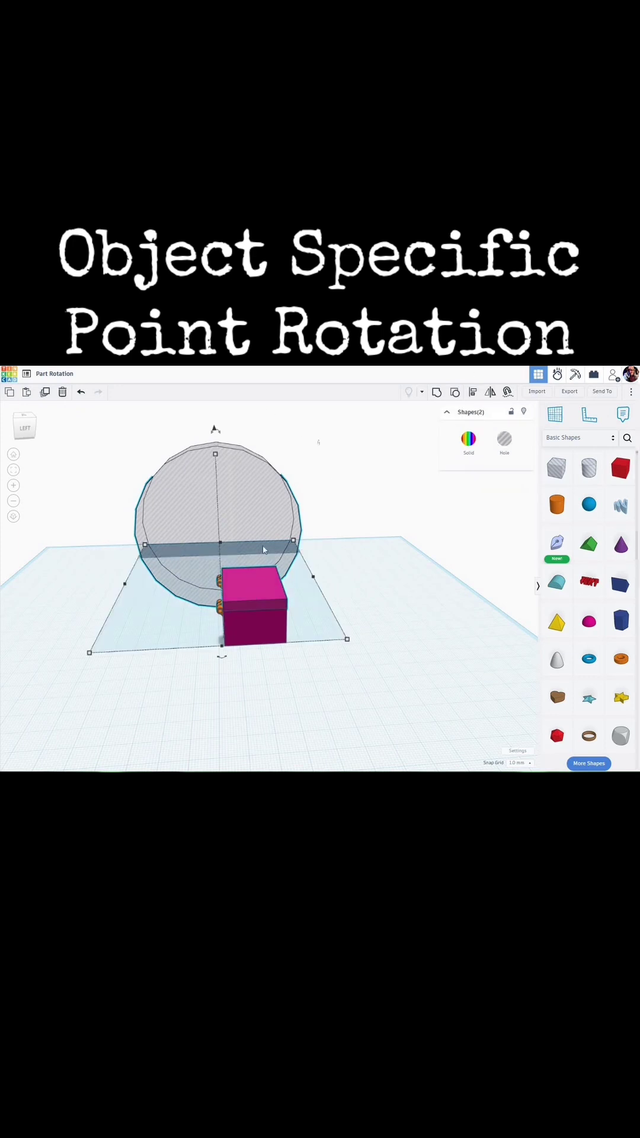
scroll(352, 482, "down", 1)
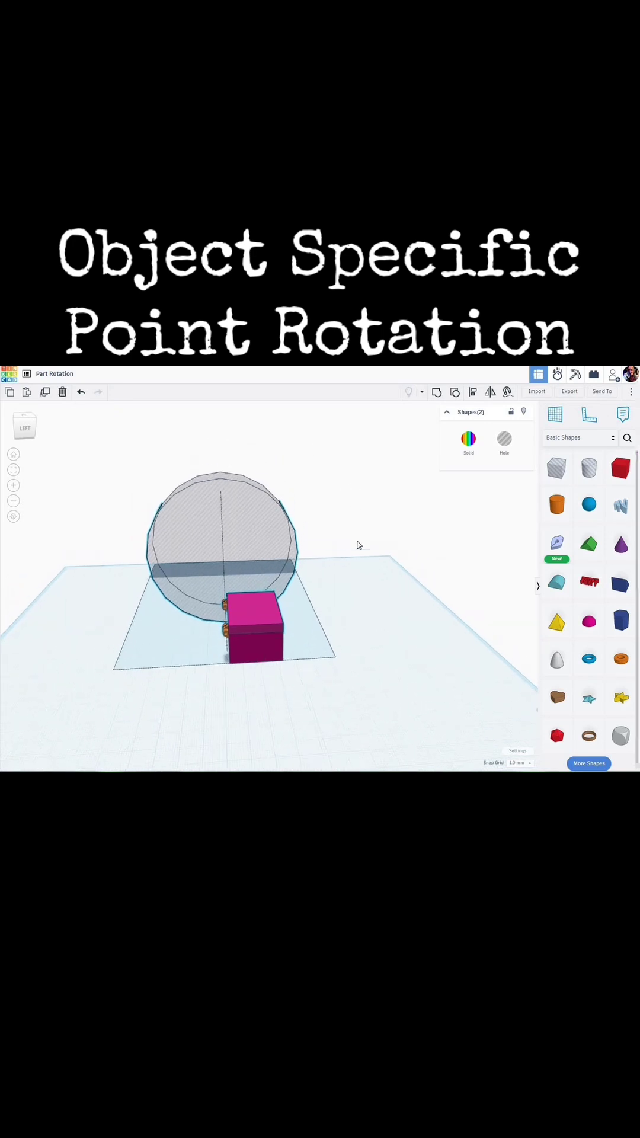
middle_click_drag(260, 459, 264, 482)
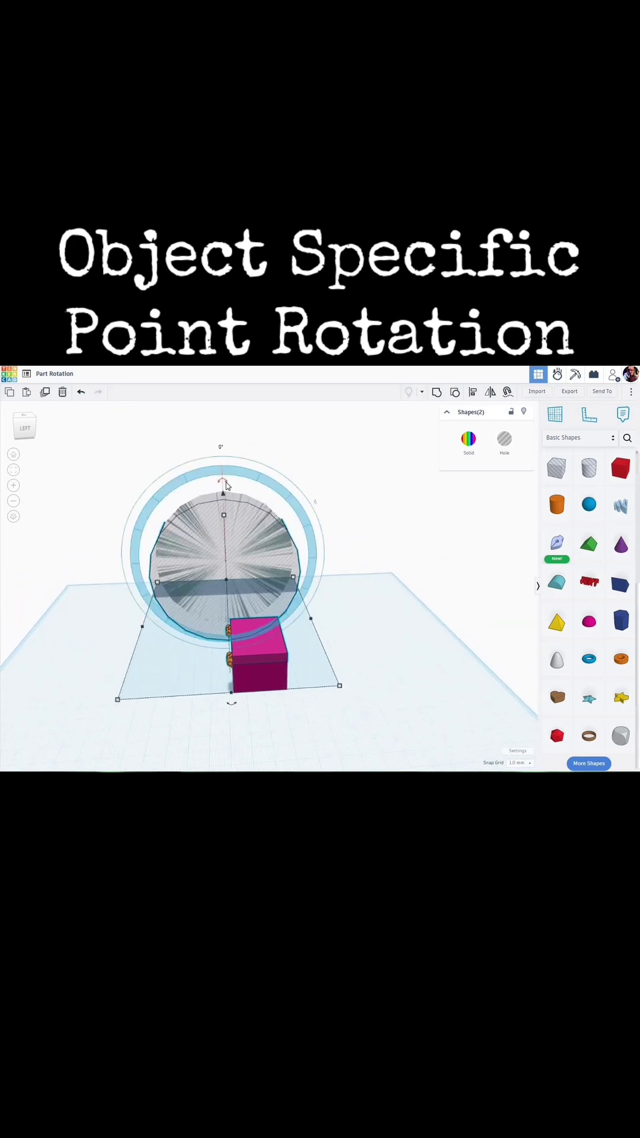
left_click_drag(226, 485, 185, 403)
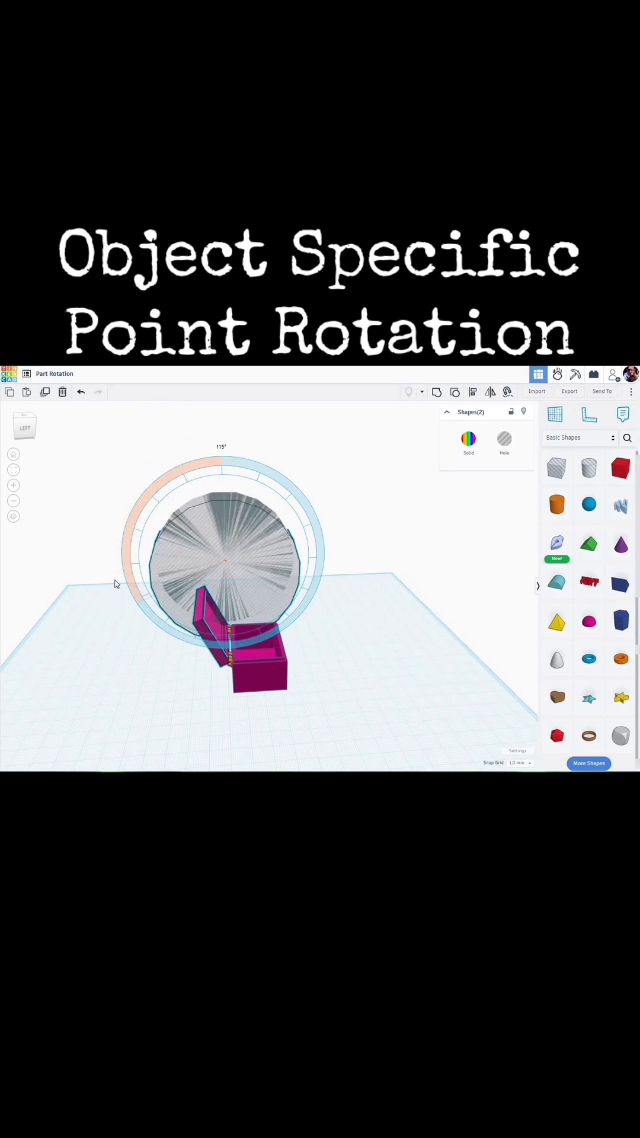
left_click_drag(195, 517, 153, 523)
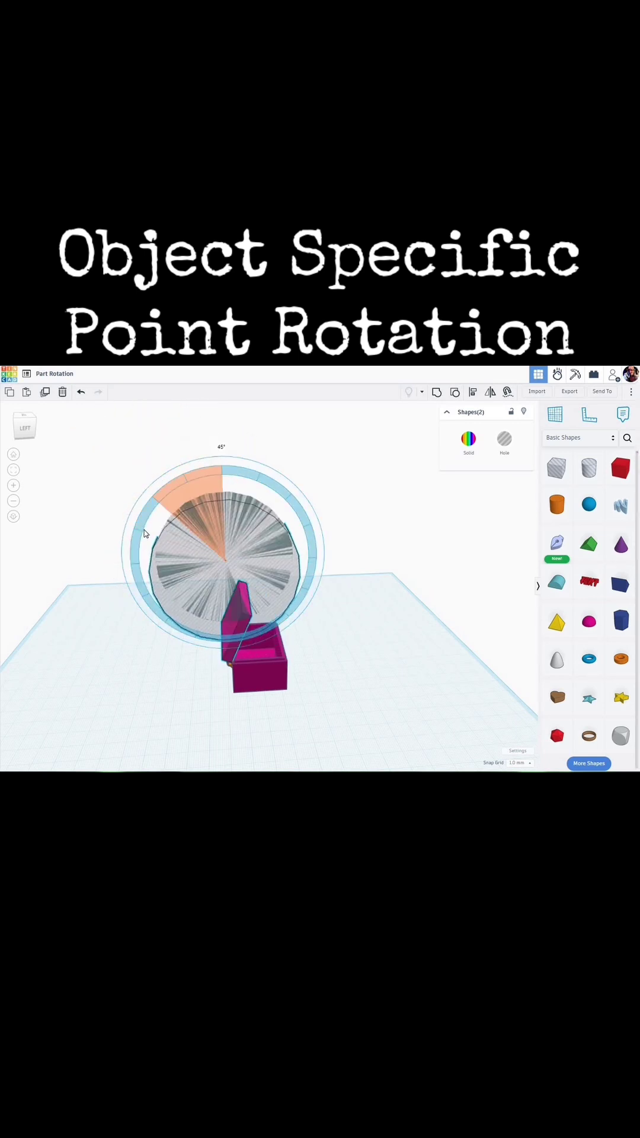
left_click_drag(130, 578, 143, 554)
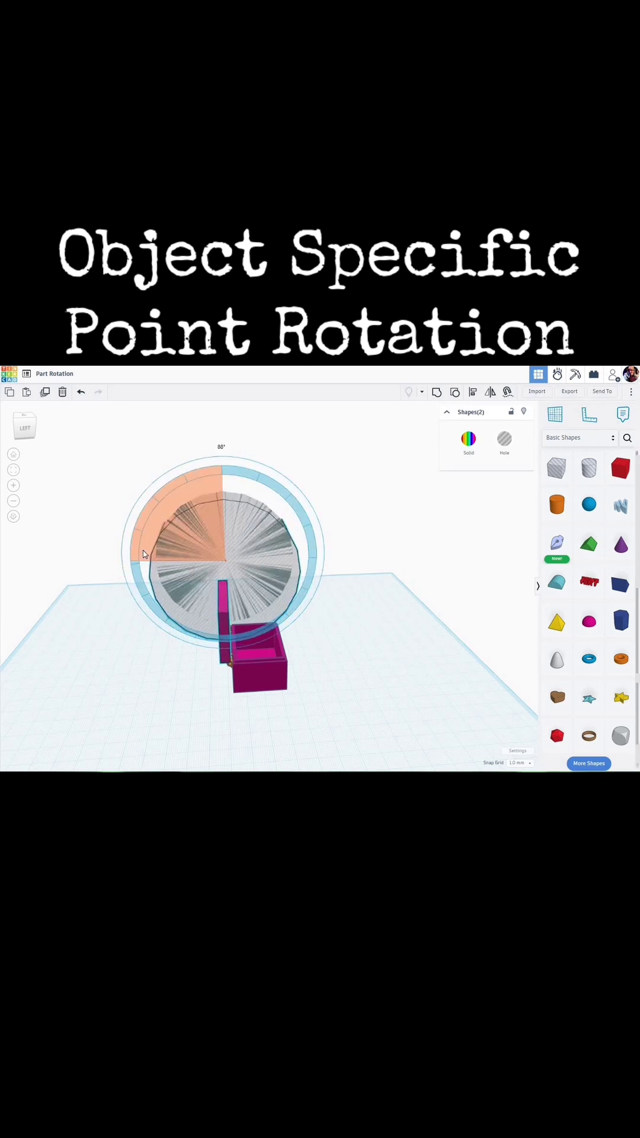
scroll(207, 631, "up", 5)
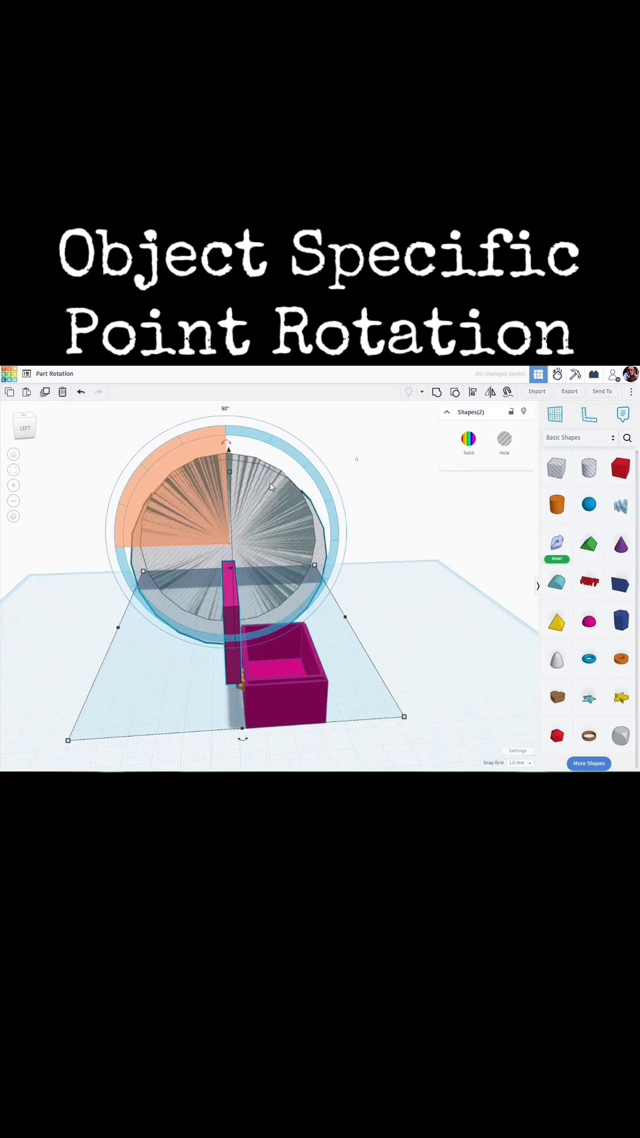
left_click_drag(229, 422, 204, 432)
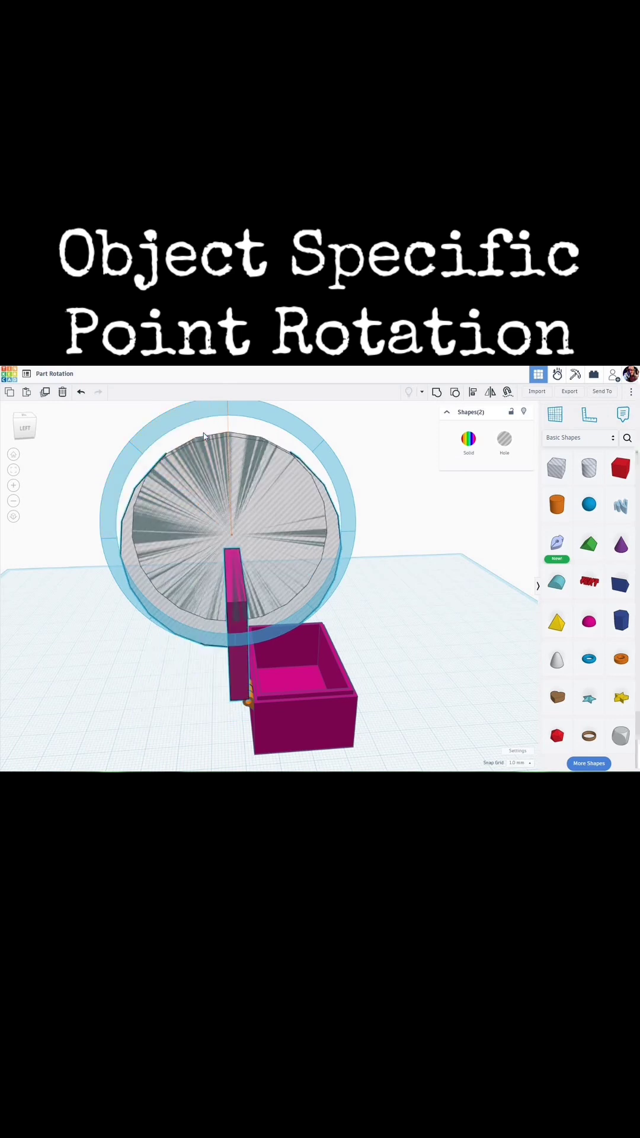
left_click(436, 588)
- Inspect the opened lid and the hinge bores from several angles and close up to check the knuckles' alignment
right_click_drag(437, 592, 272, 510)
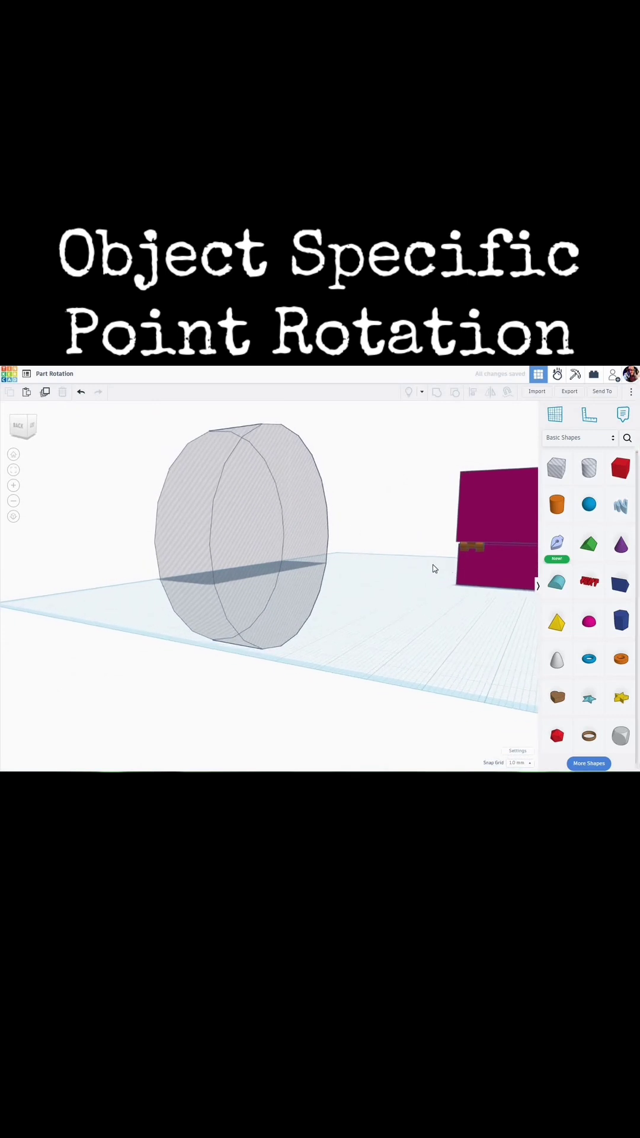
right_click_drag(403, 584, 265, 672)
scroll(300, 651, "up", 3)
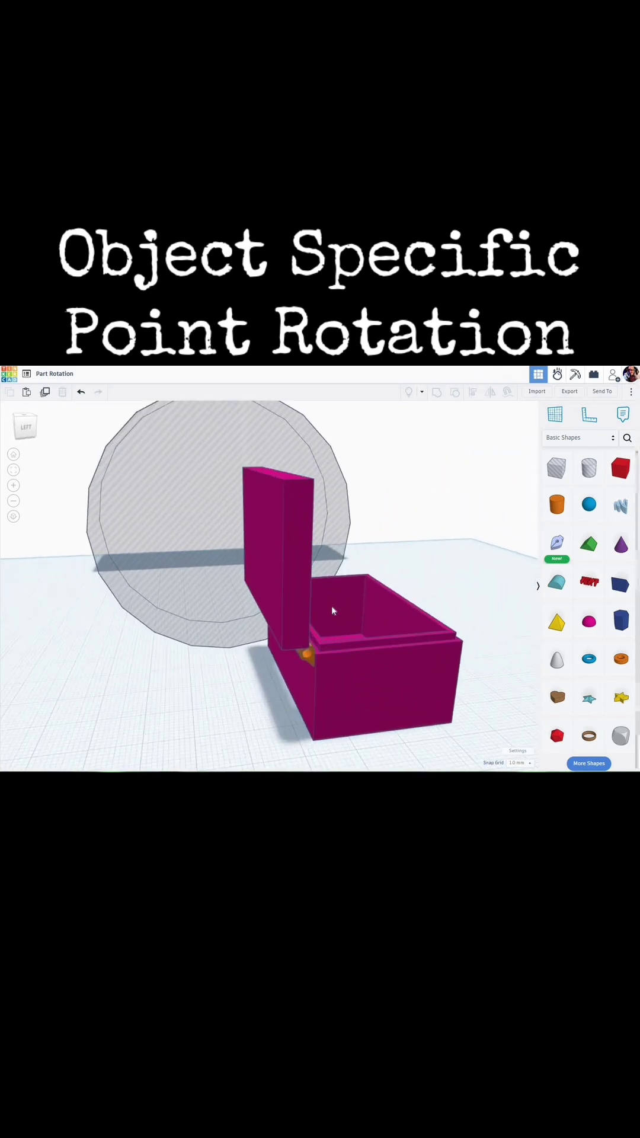
right_click_drag(304, 619, 302, 558)
scroll(289, 550, "down", 2)
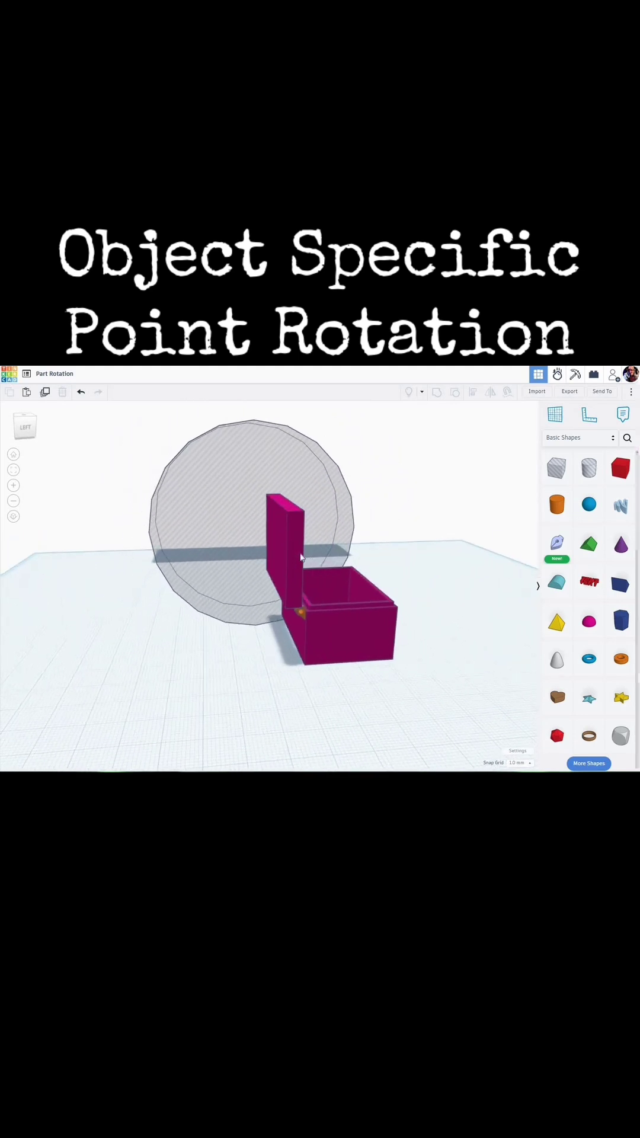
scroll(299, 672, "up", 5)
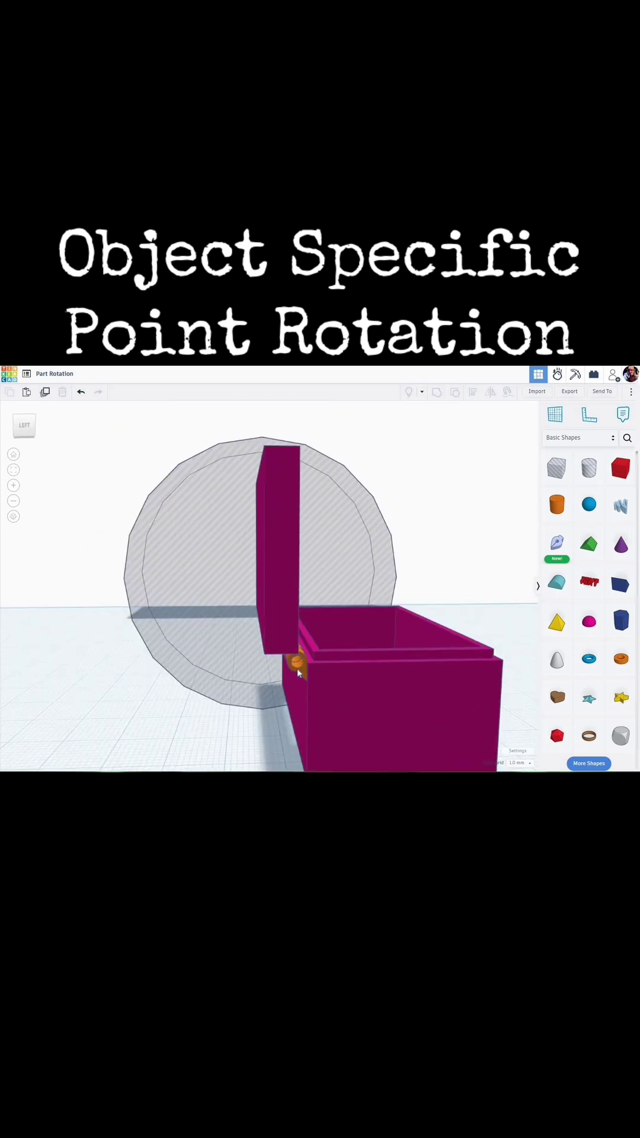
scroll(295, 664, "up", 5)
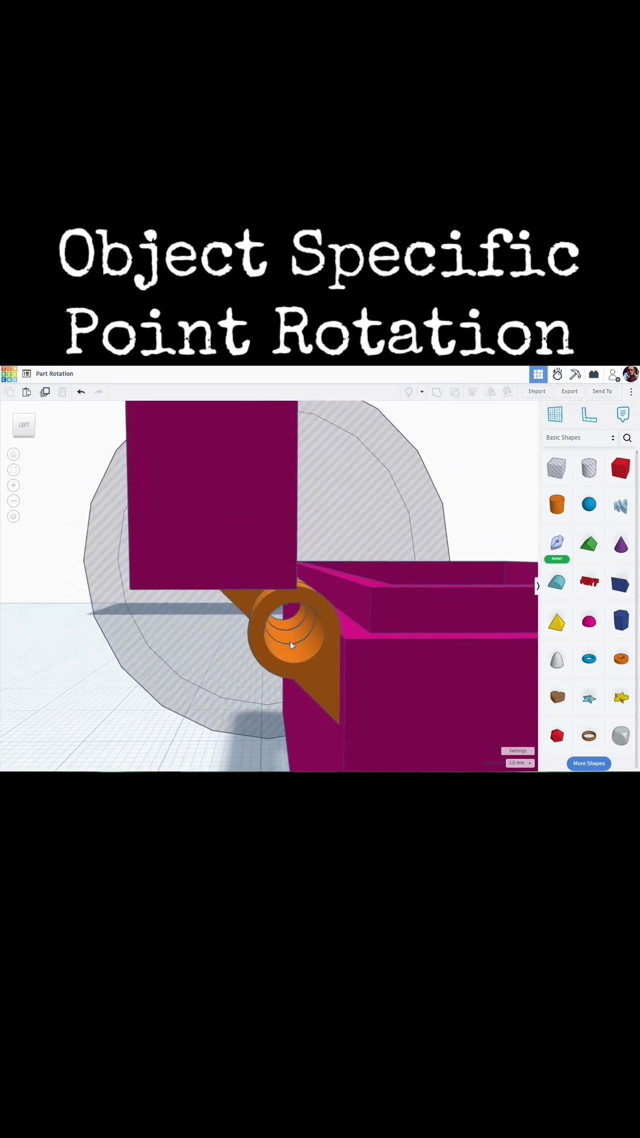
scroll(296, 635, "down", 5)
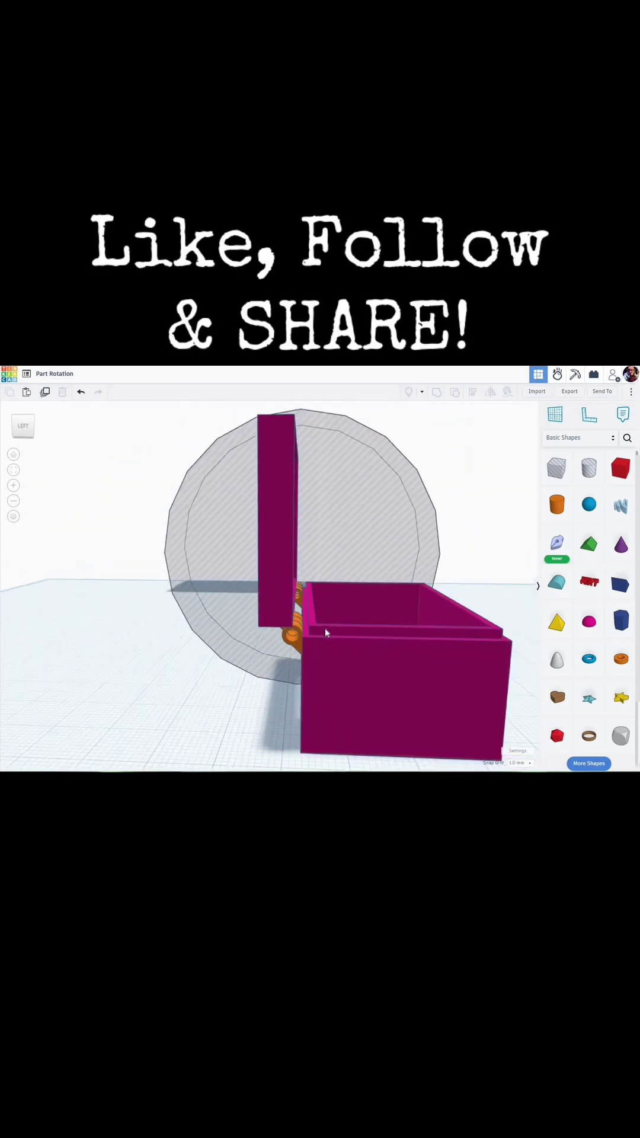
scroll(326, 633, "down", 2)
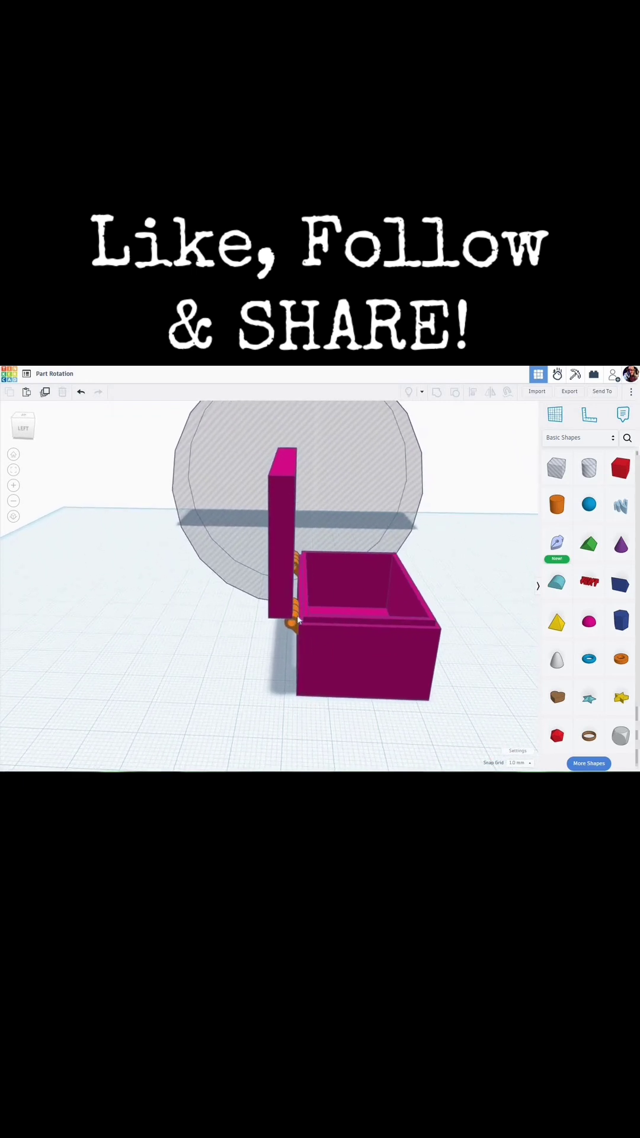
scroll(297, 616, "up", 4)
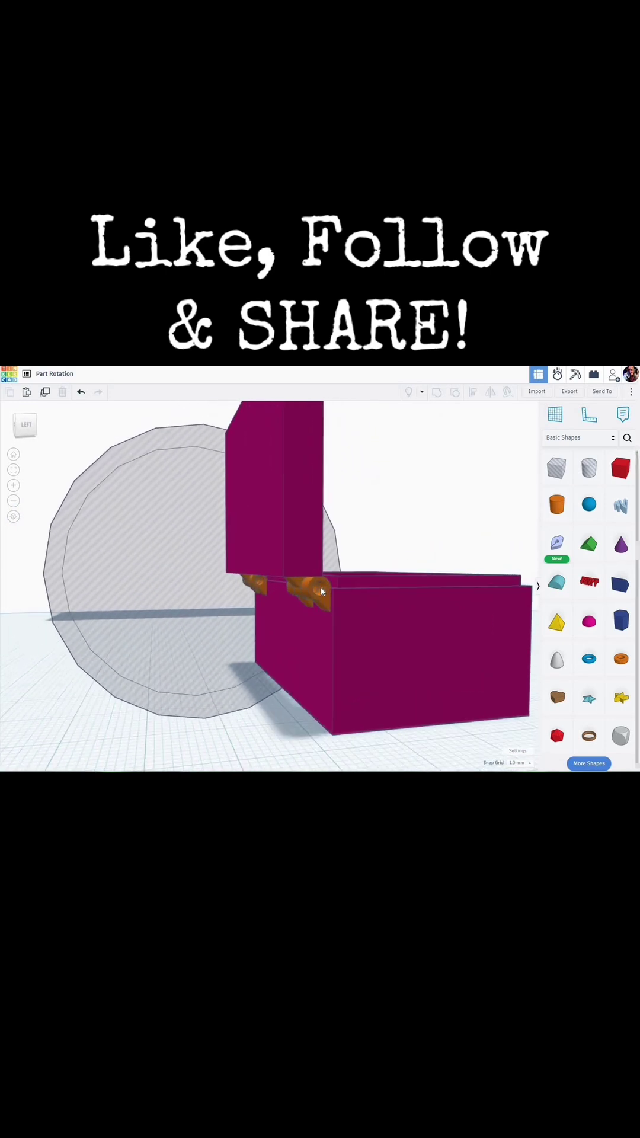
scroll(322, 596, "up", 5)
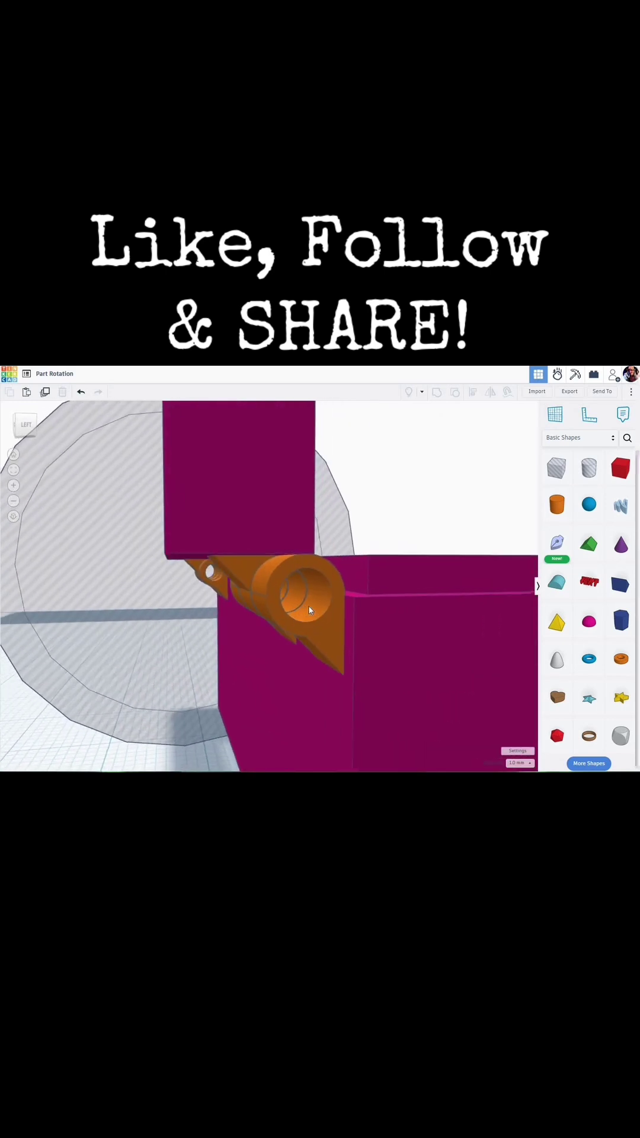